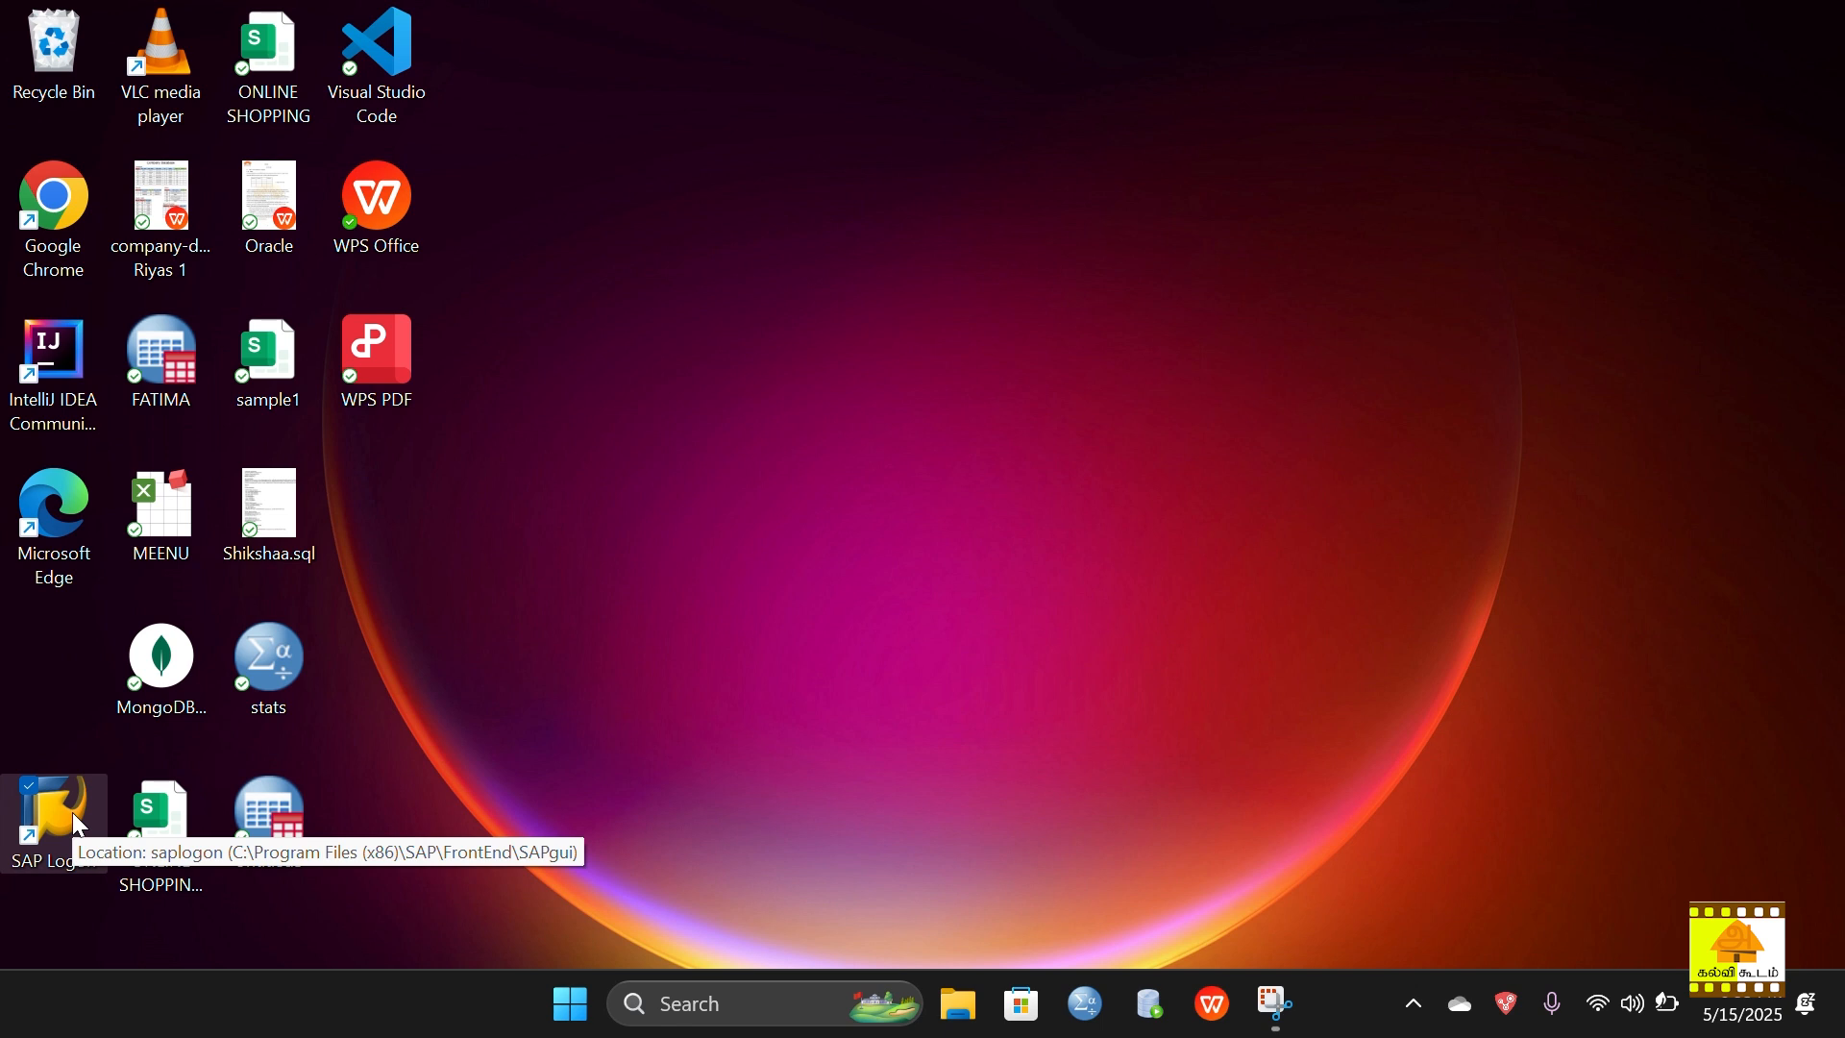
Step: Launch SAP Logon locally and maximize it, then cancel a new system entry and close it
{"action": "double_click", "coordinate": [72, 815]}
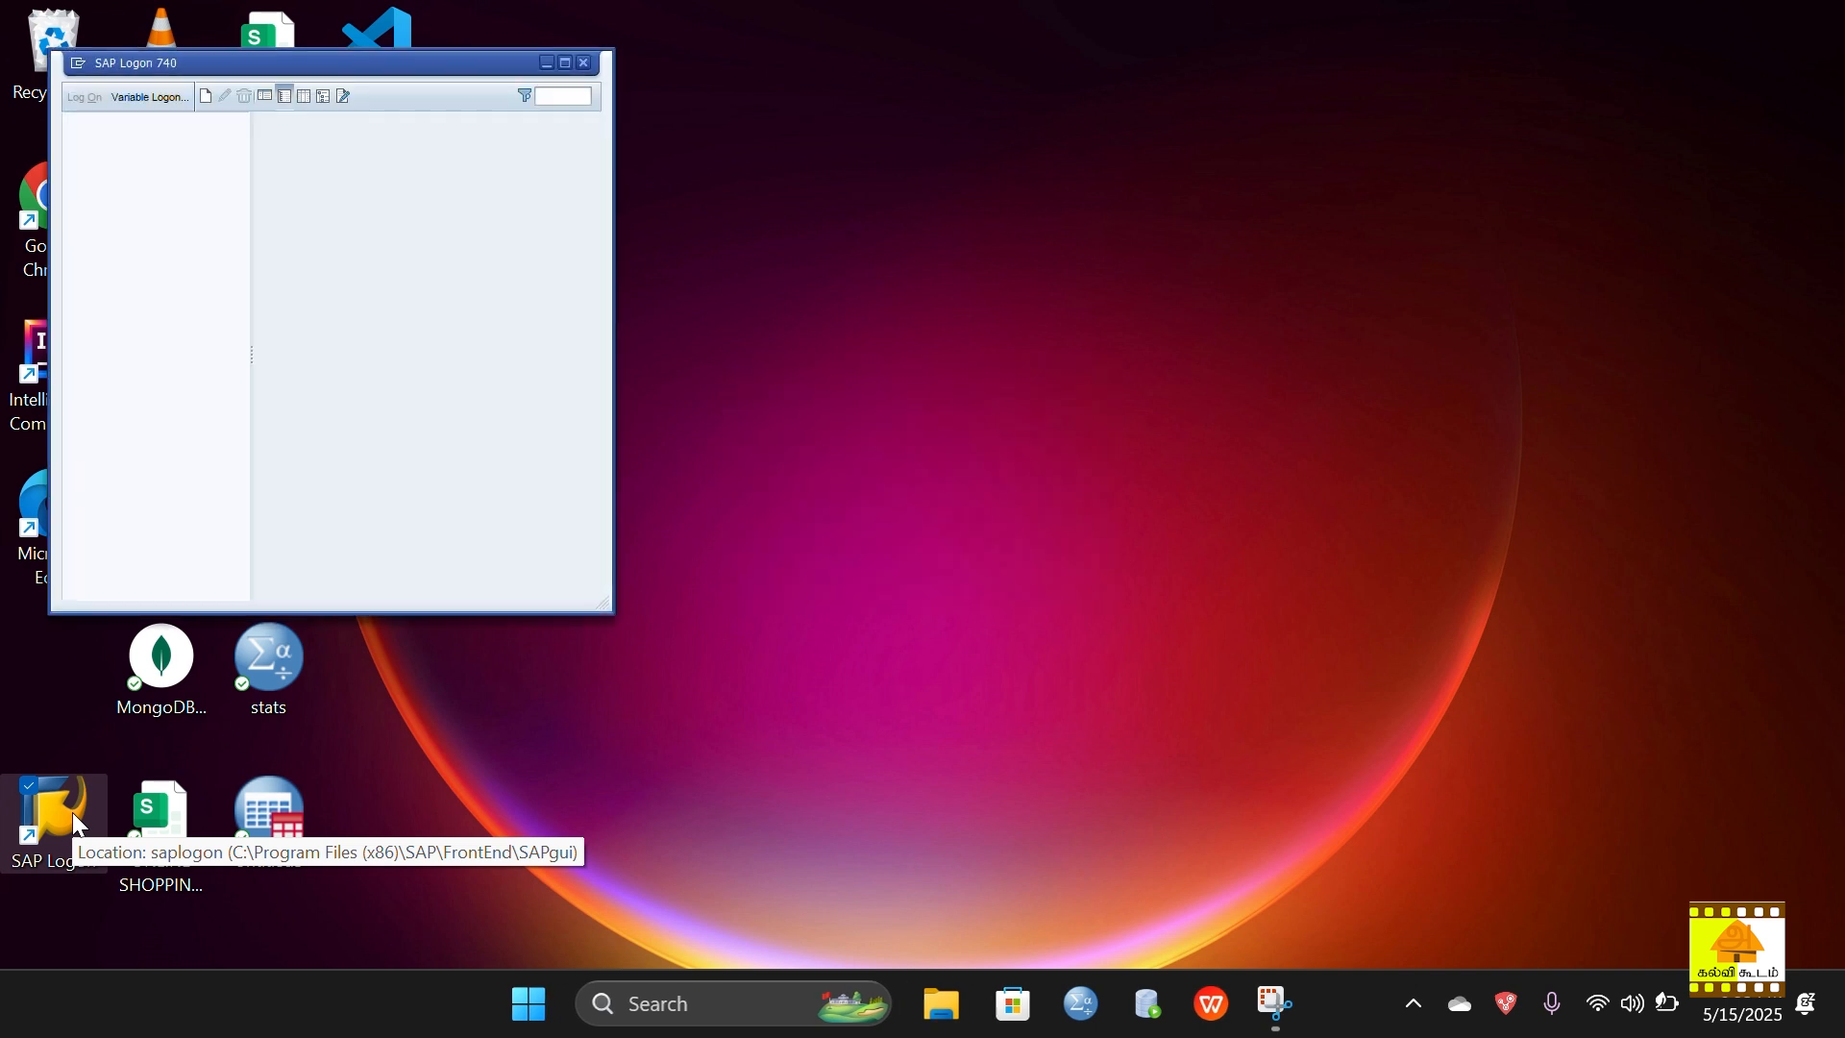
{"action": "left_click", "coordinate": [567, 63]}
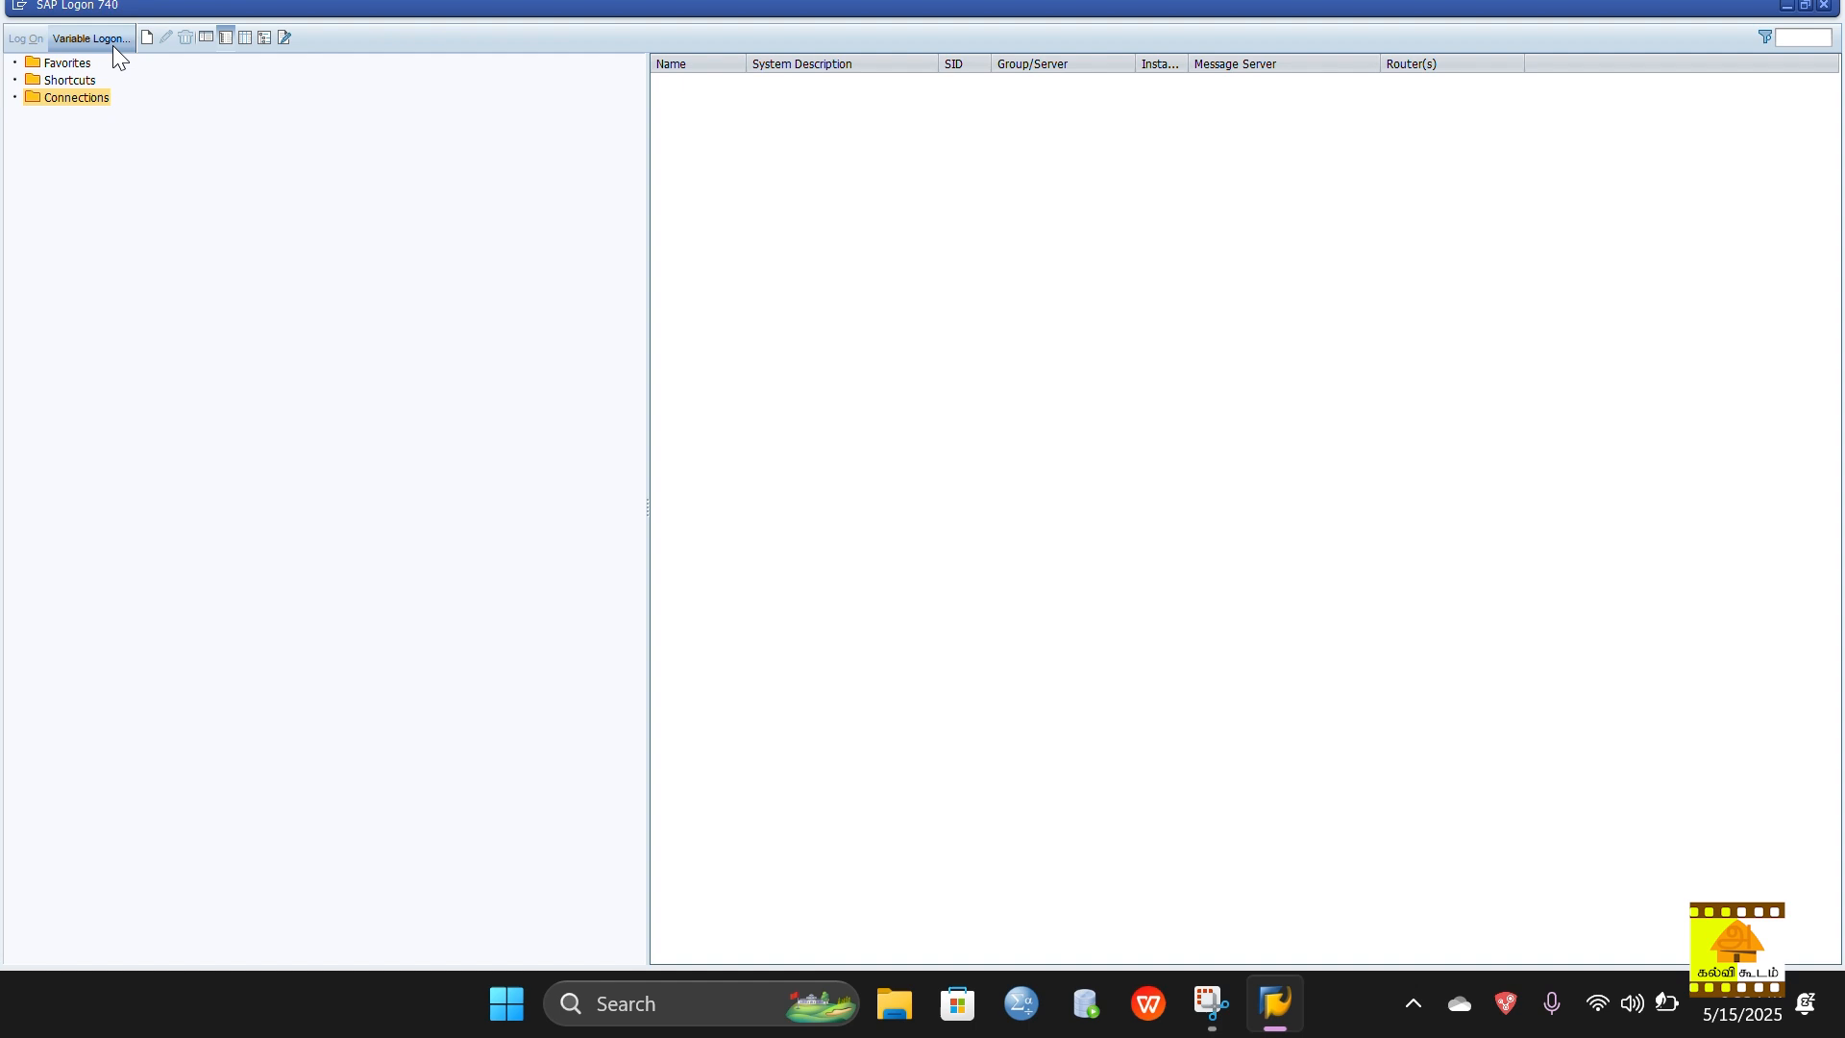
{"action": "left_click", "coordinate": [151, 38]}
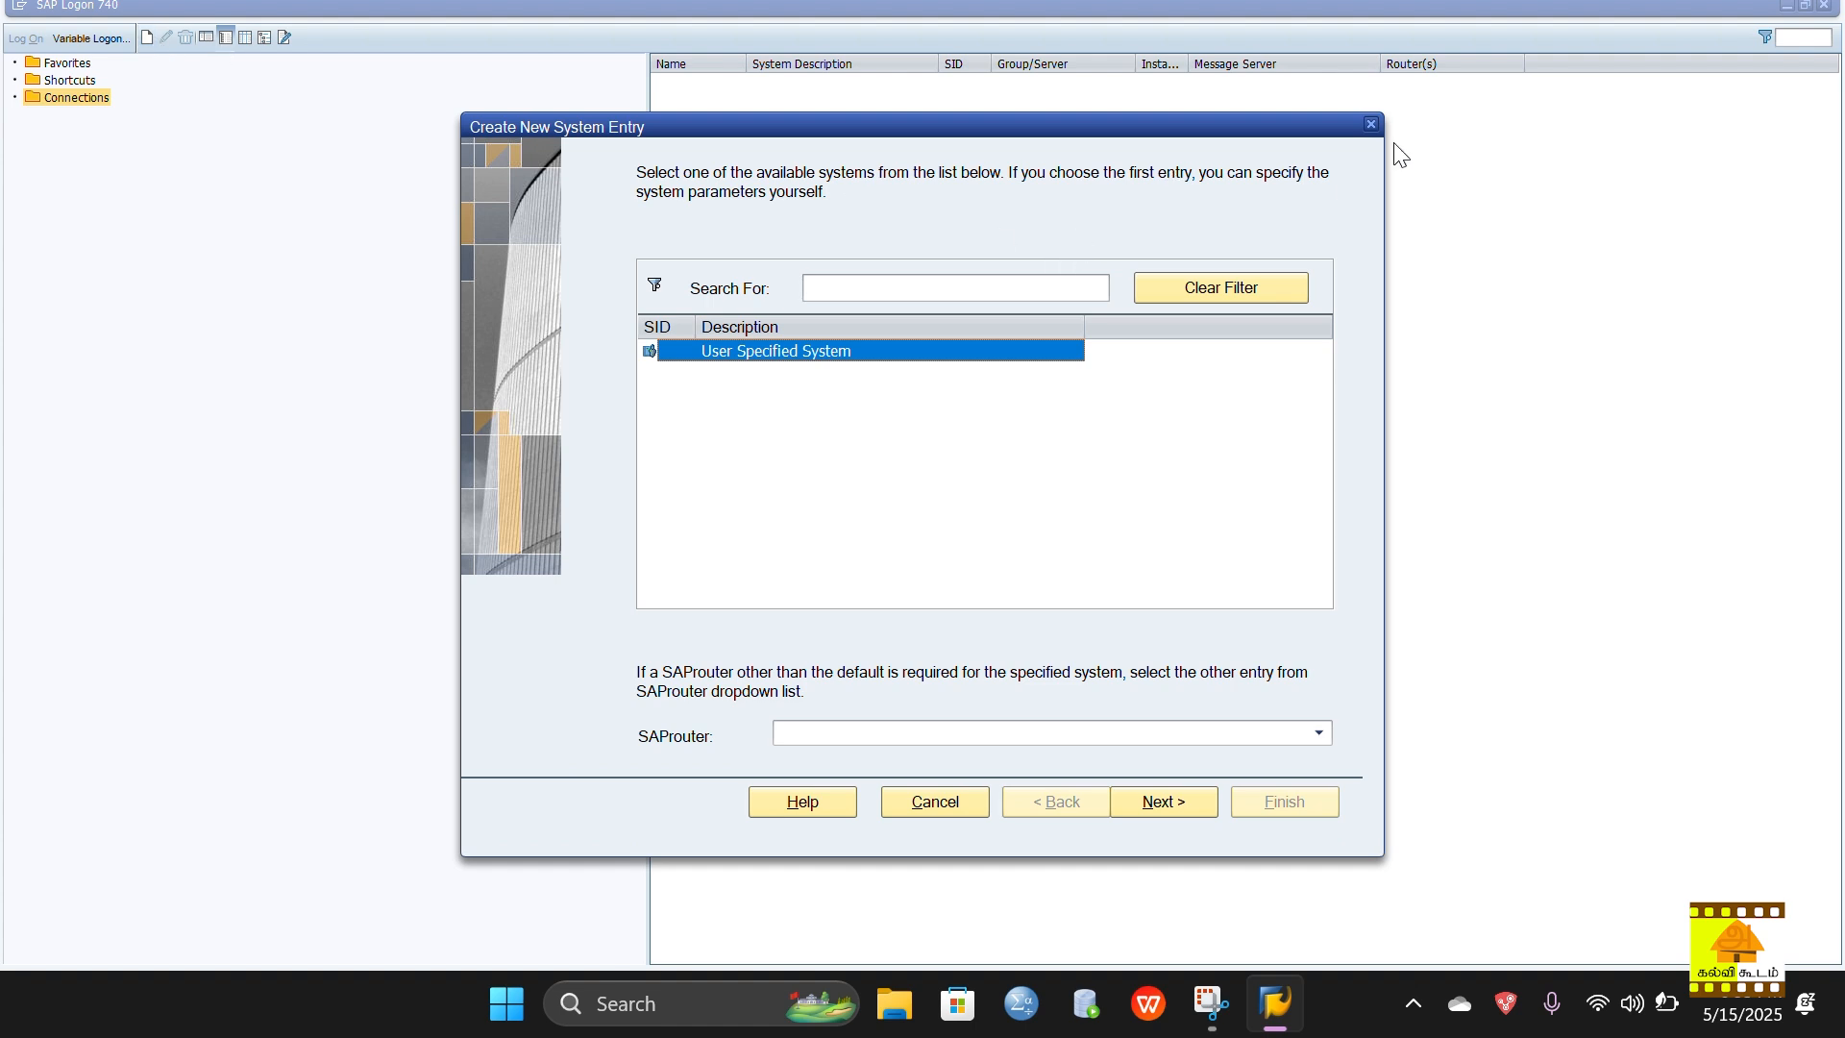
{"action": "left_click", "coordinate": [1373, 124]}
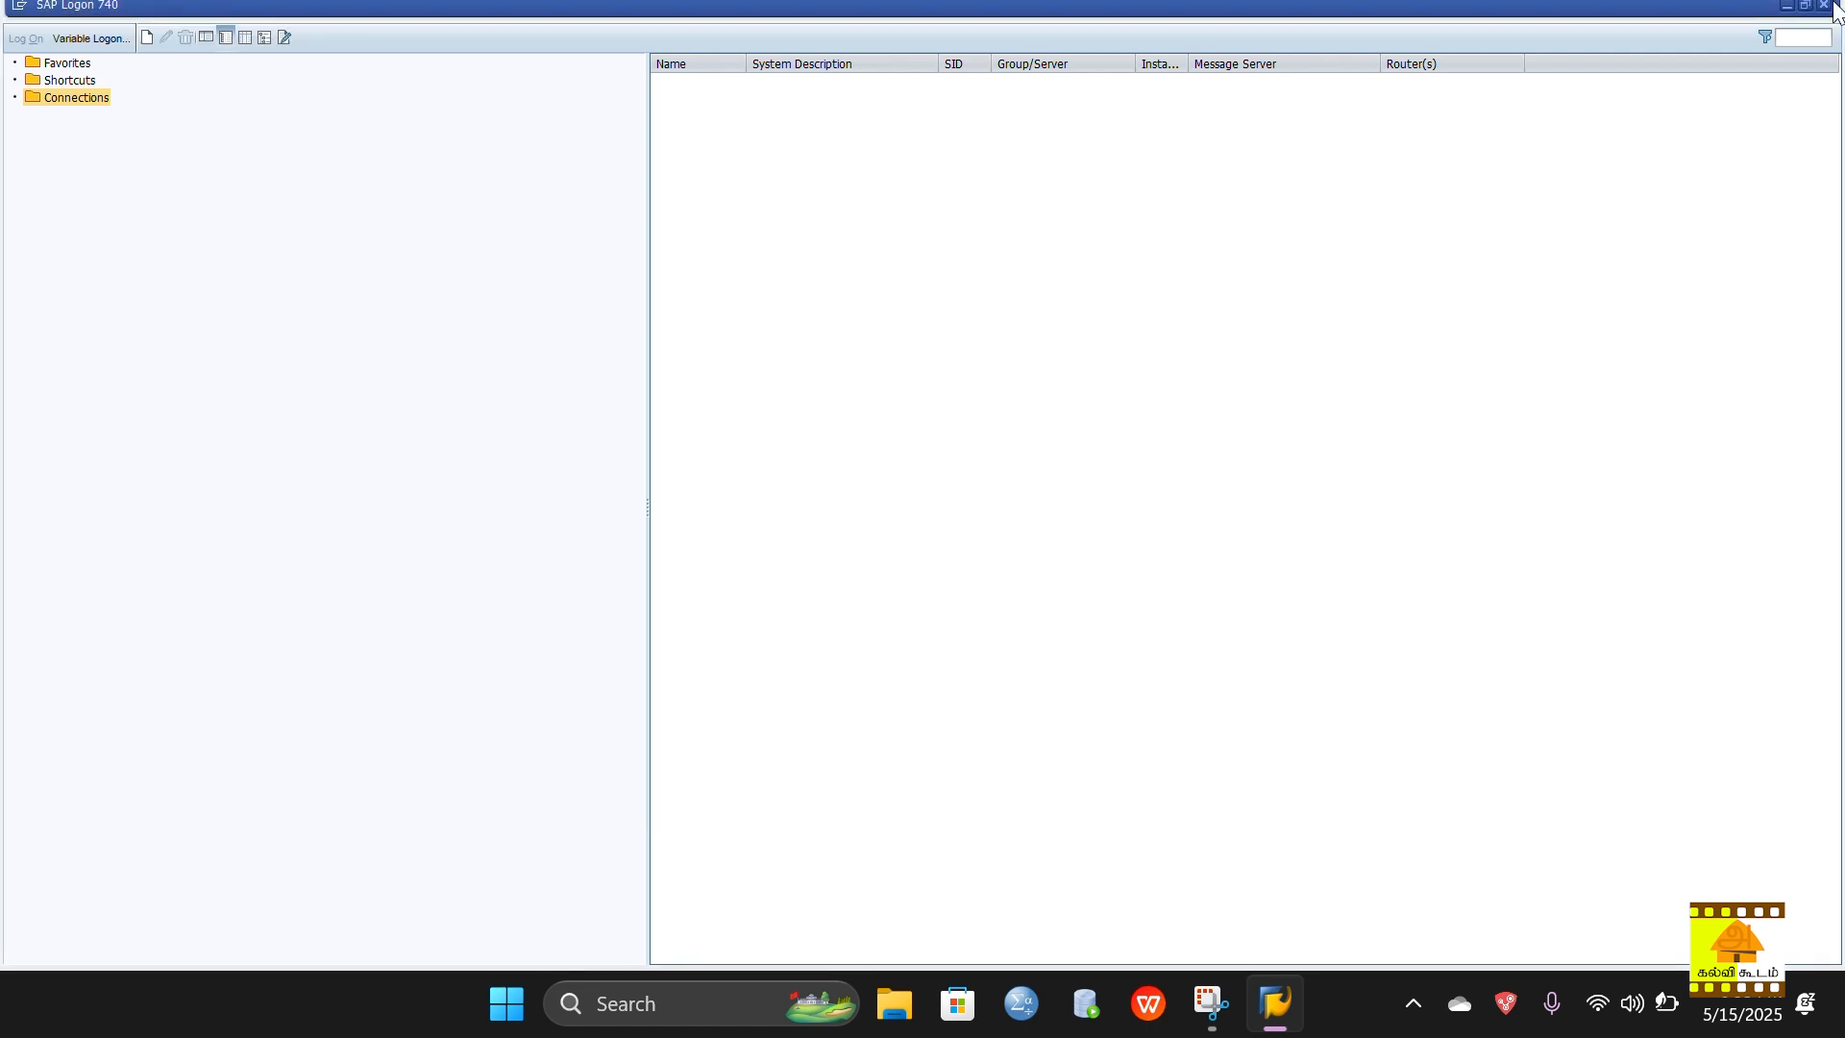
{"action": "left_click", "coordinate": [1826, 5]}
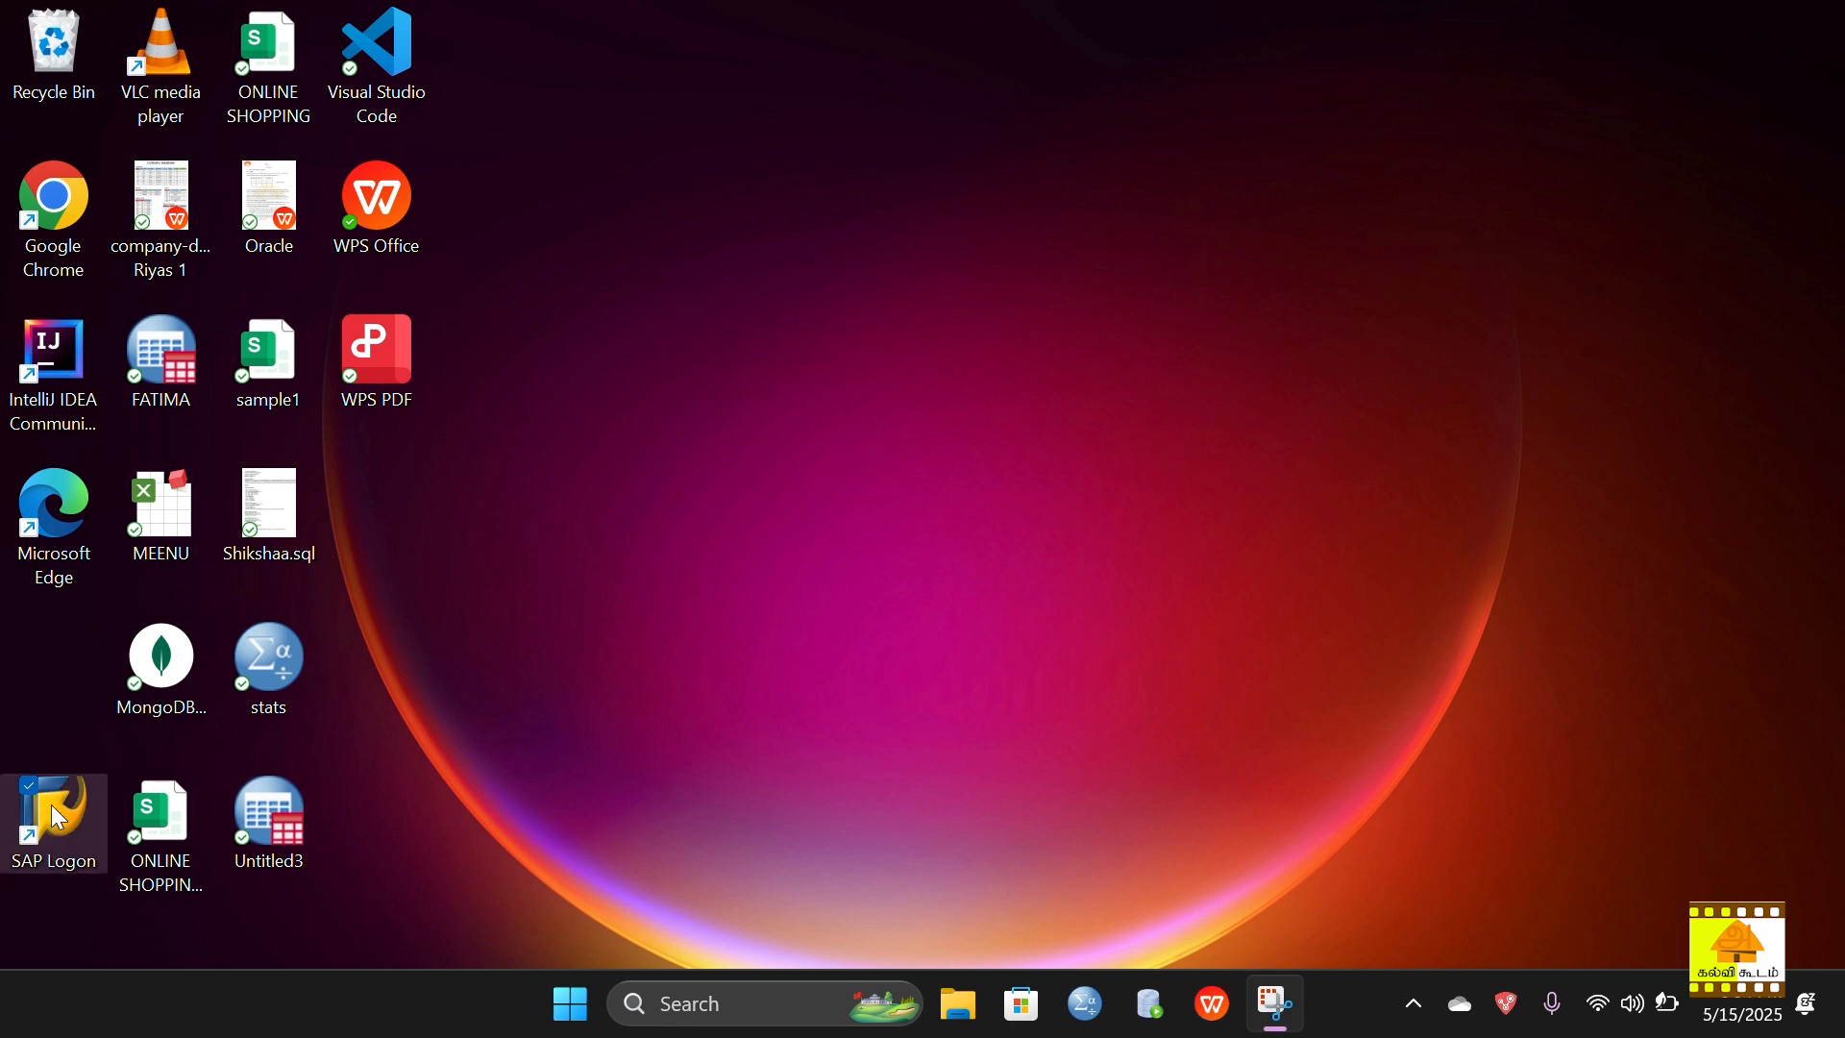
{"action": "left_click", "coordinate": [762, 1005]}
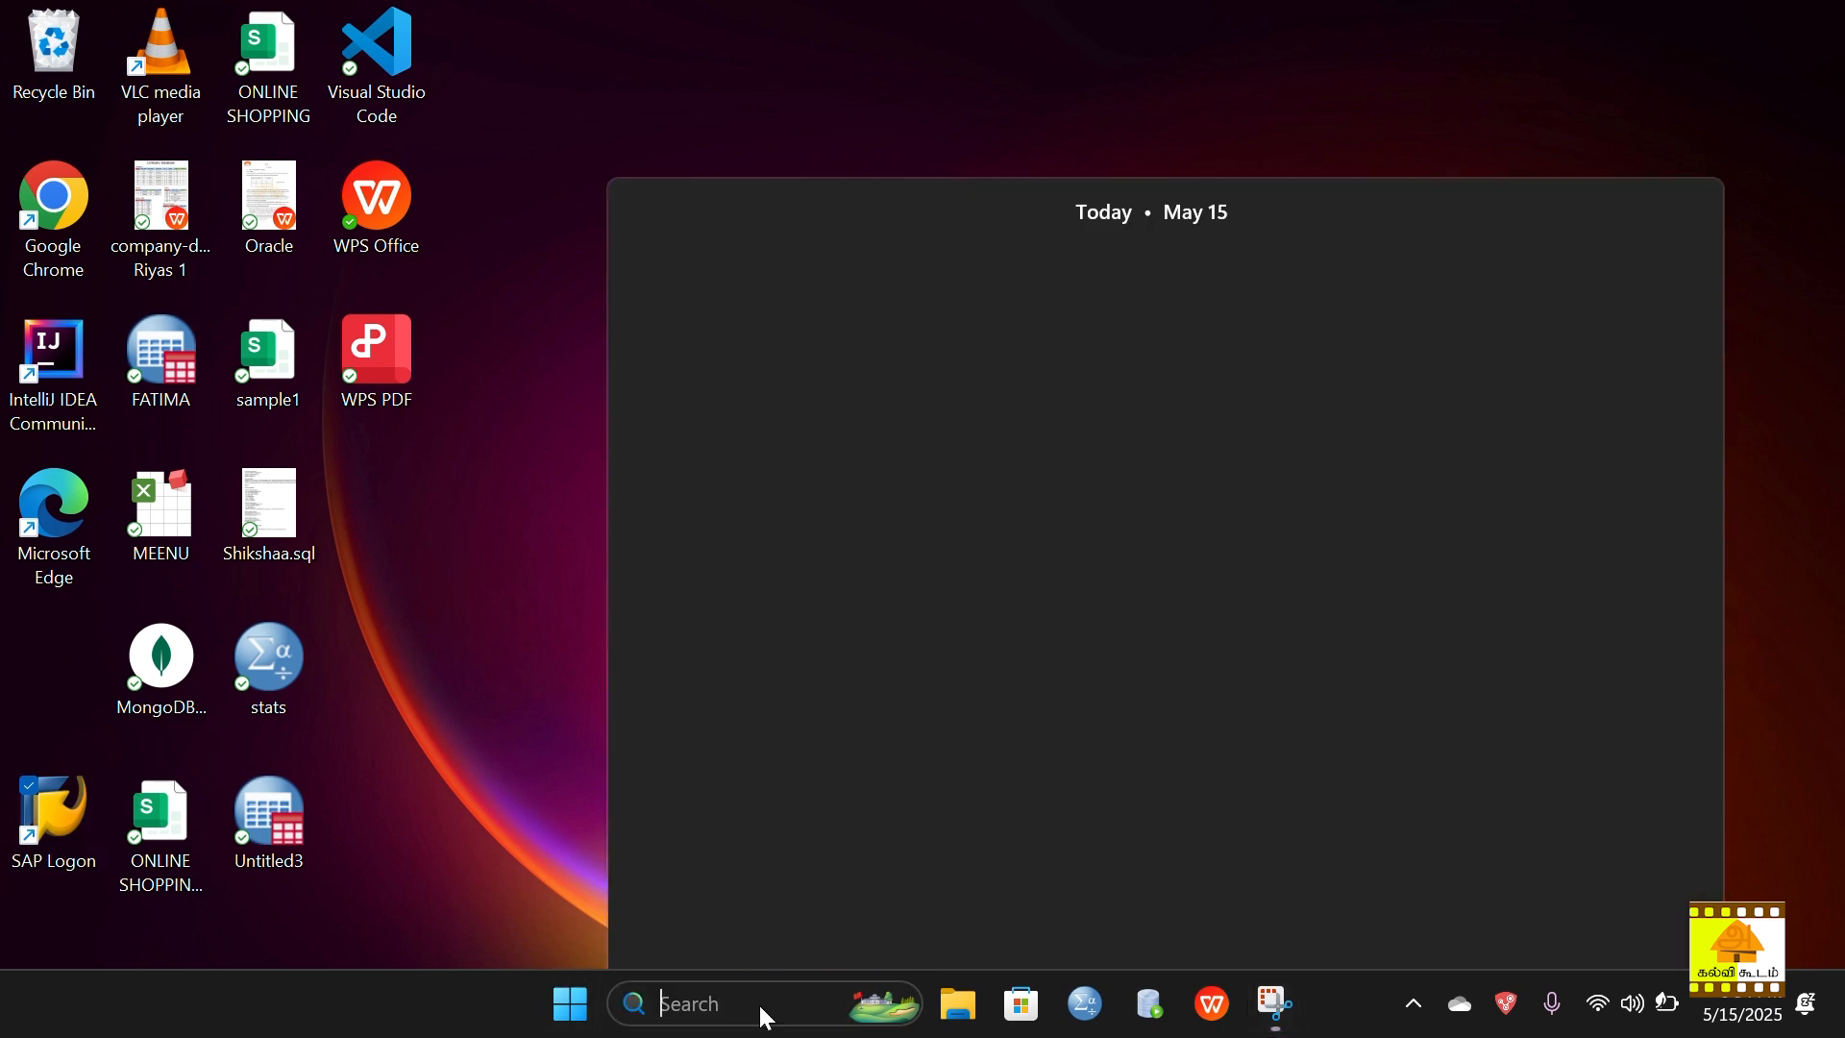
{"action": "type", "text": "re"}
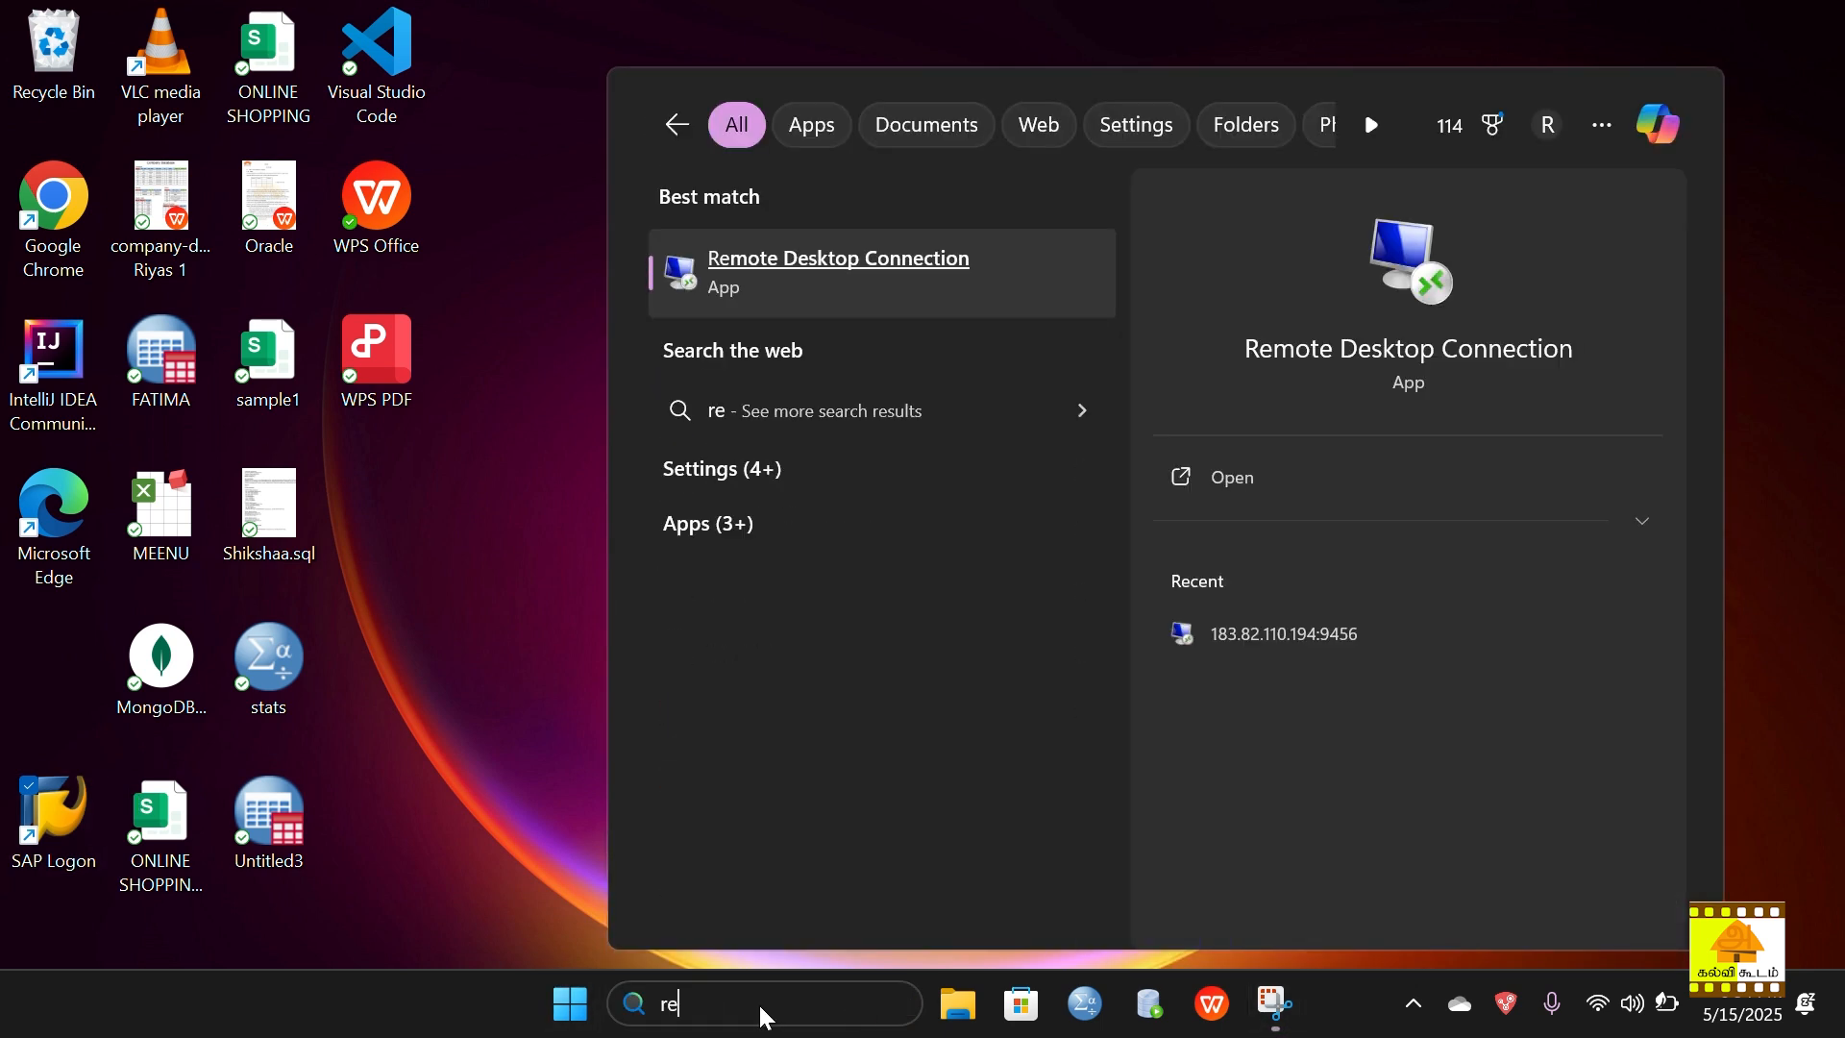
{"action": "type", "text": "mote de"}
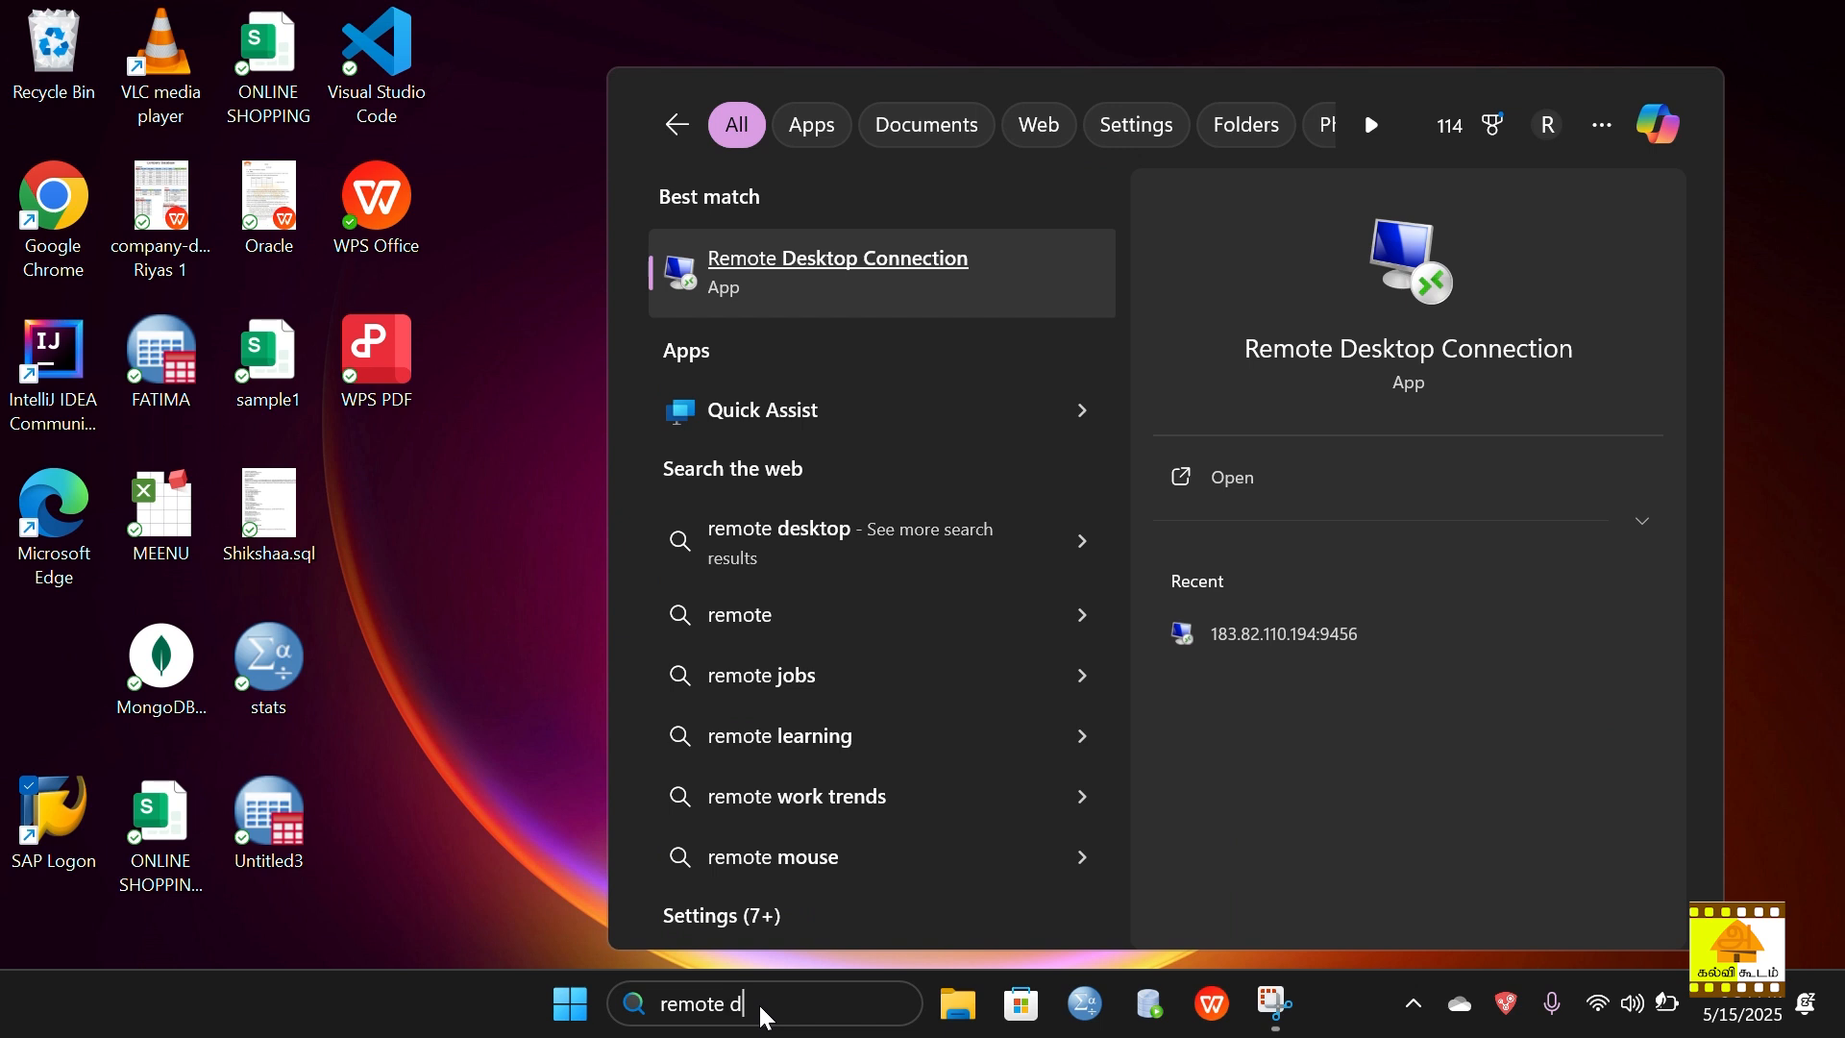
{"action": "left_click", "coordinate": [875, 274]}
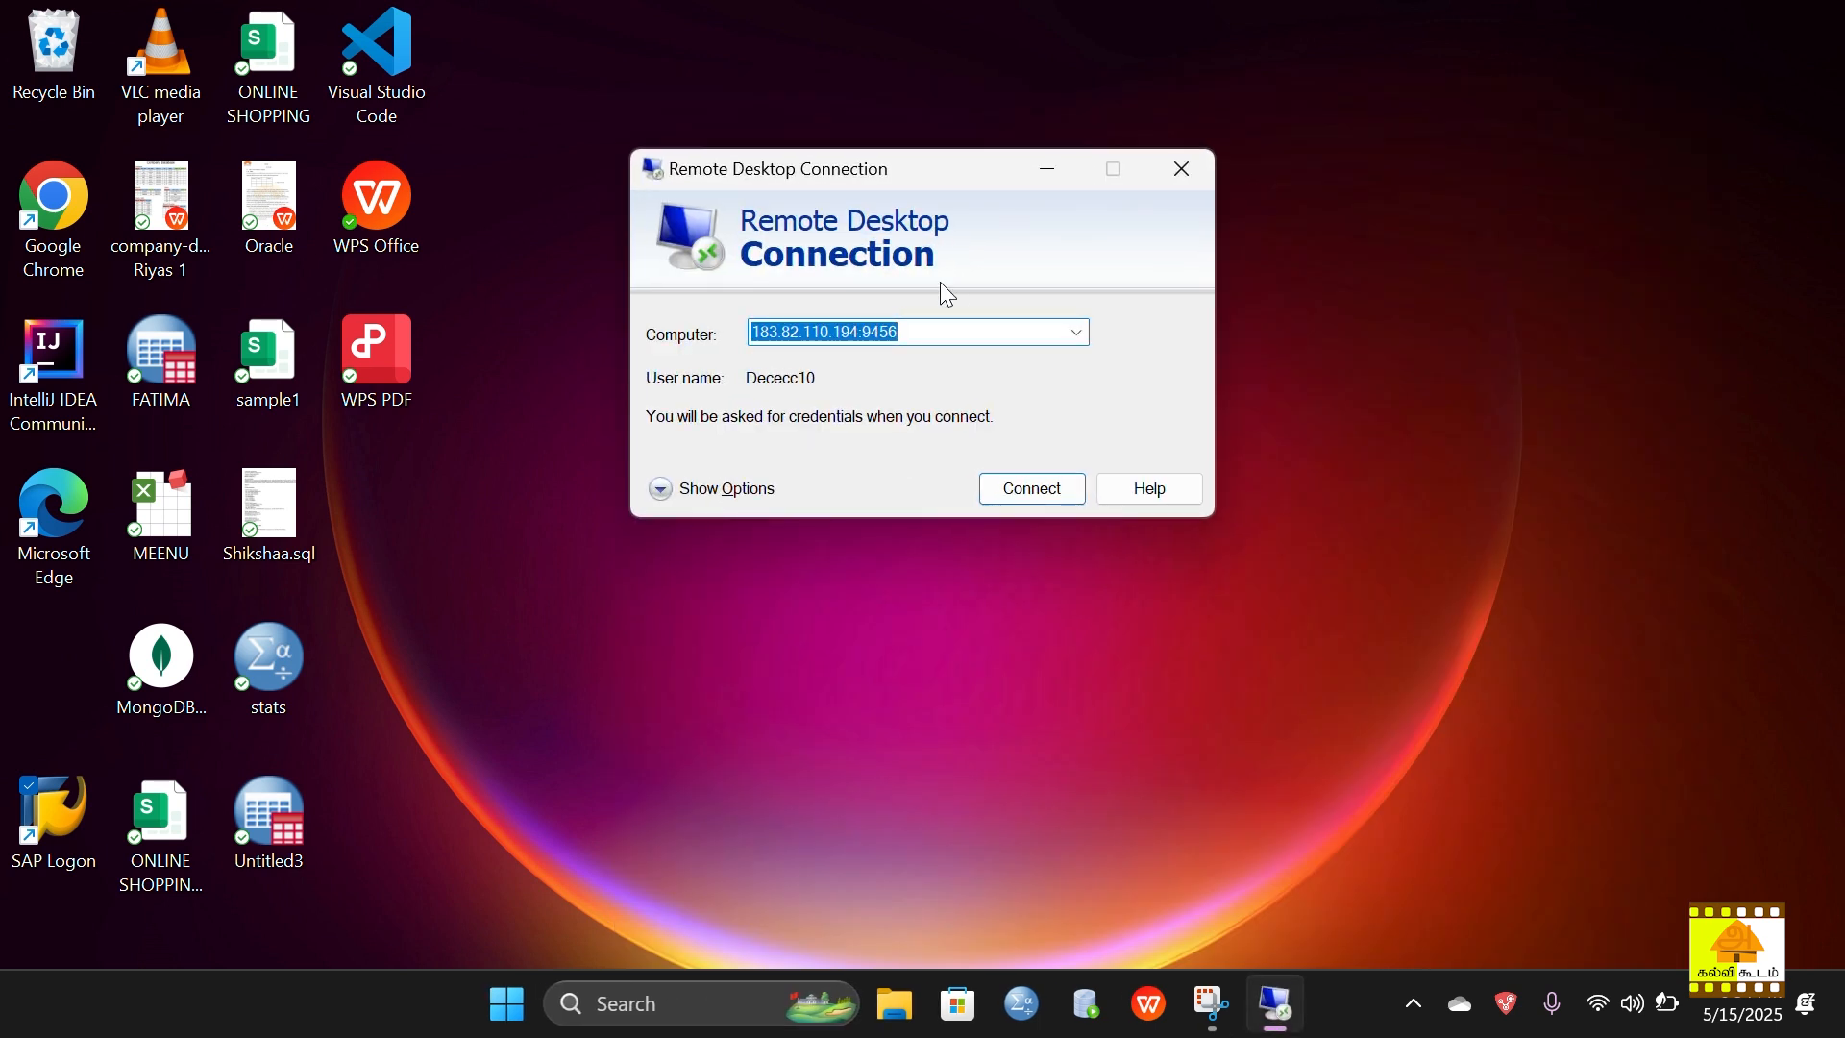
{"action": "key", "text": "BackSpace"}
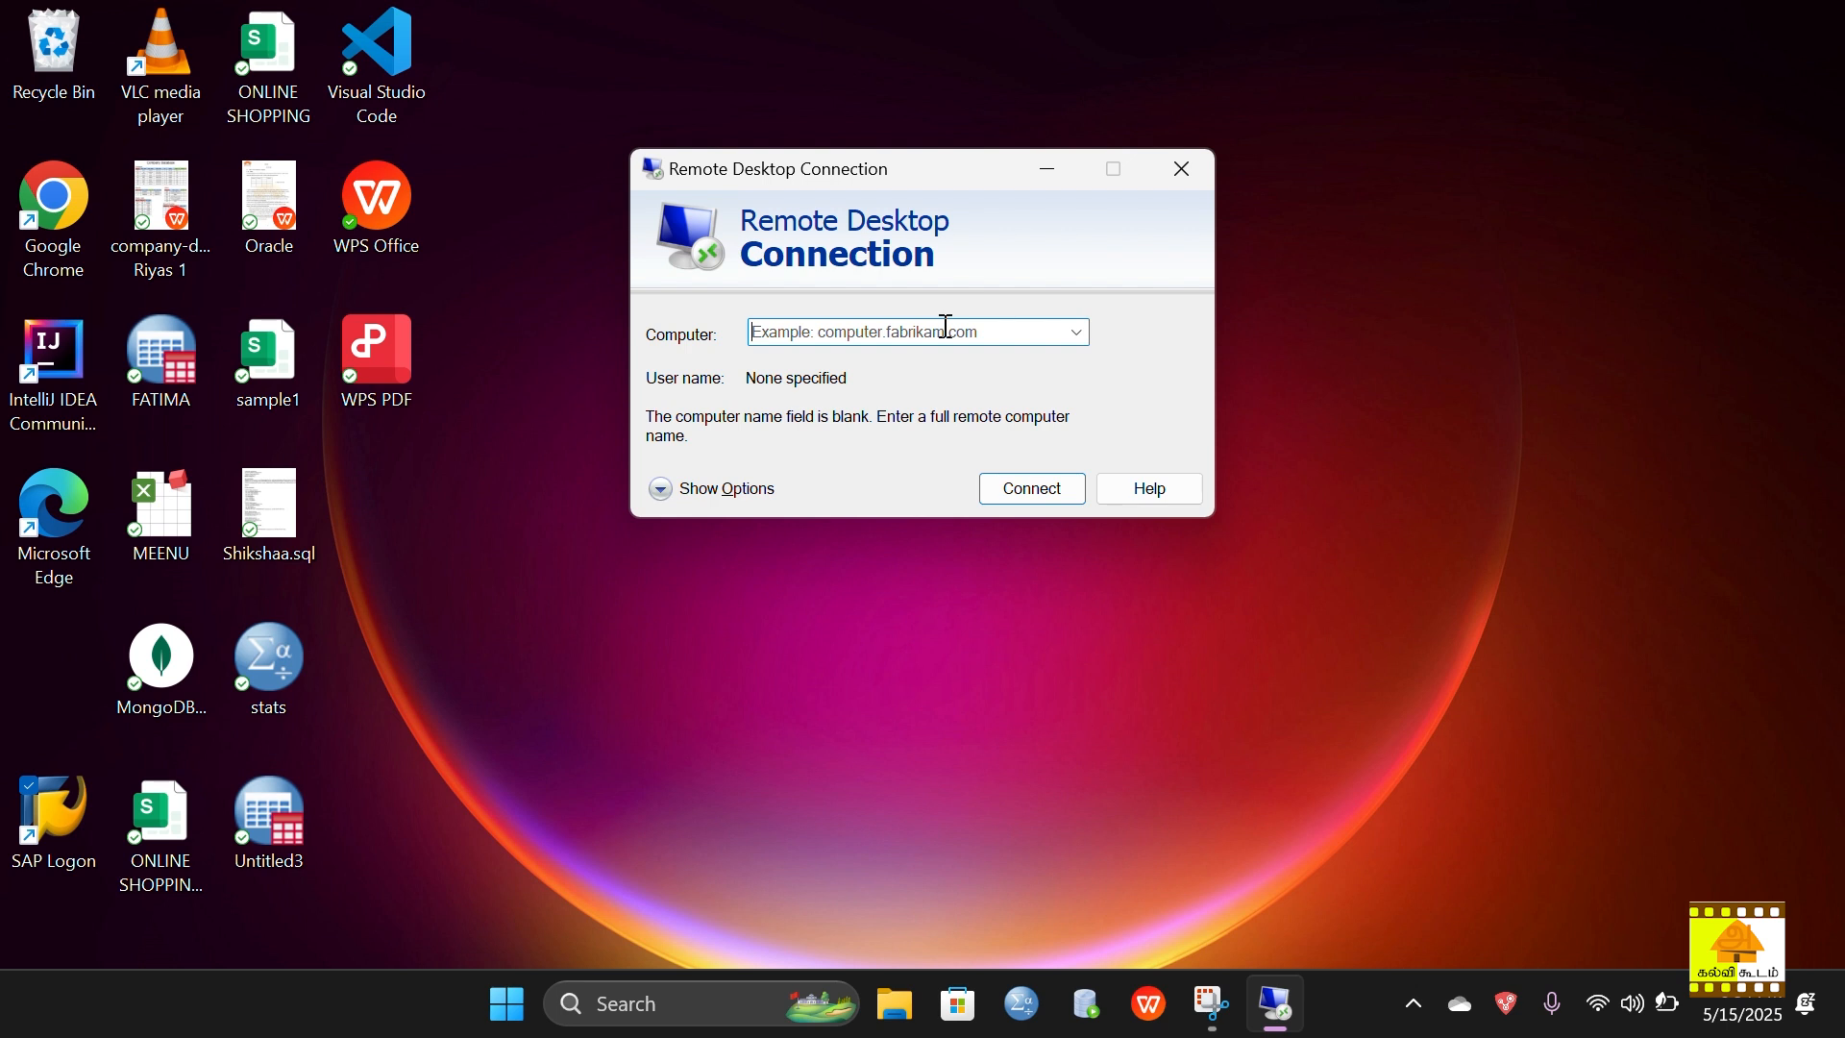
{"action": "type", "text": "18"}
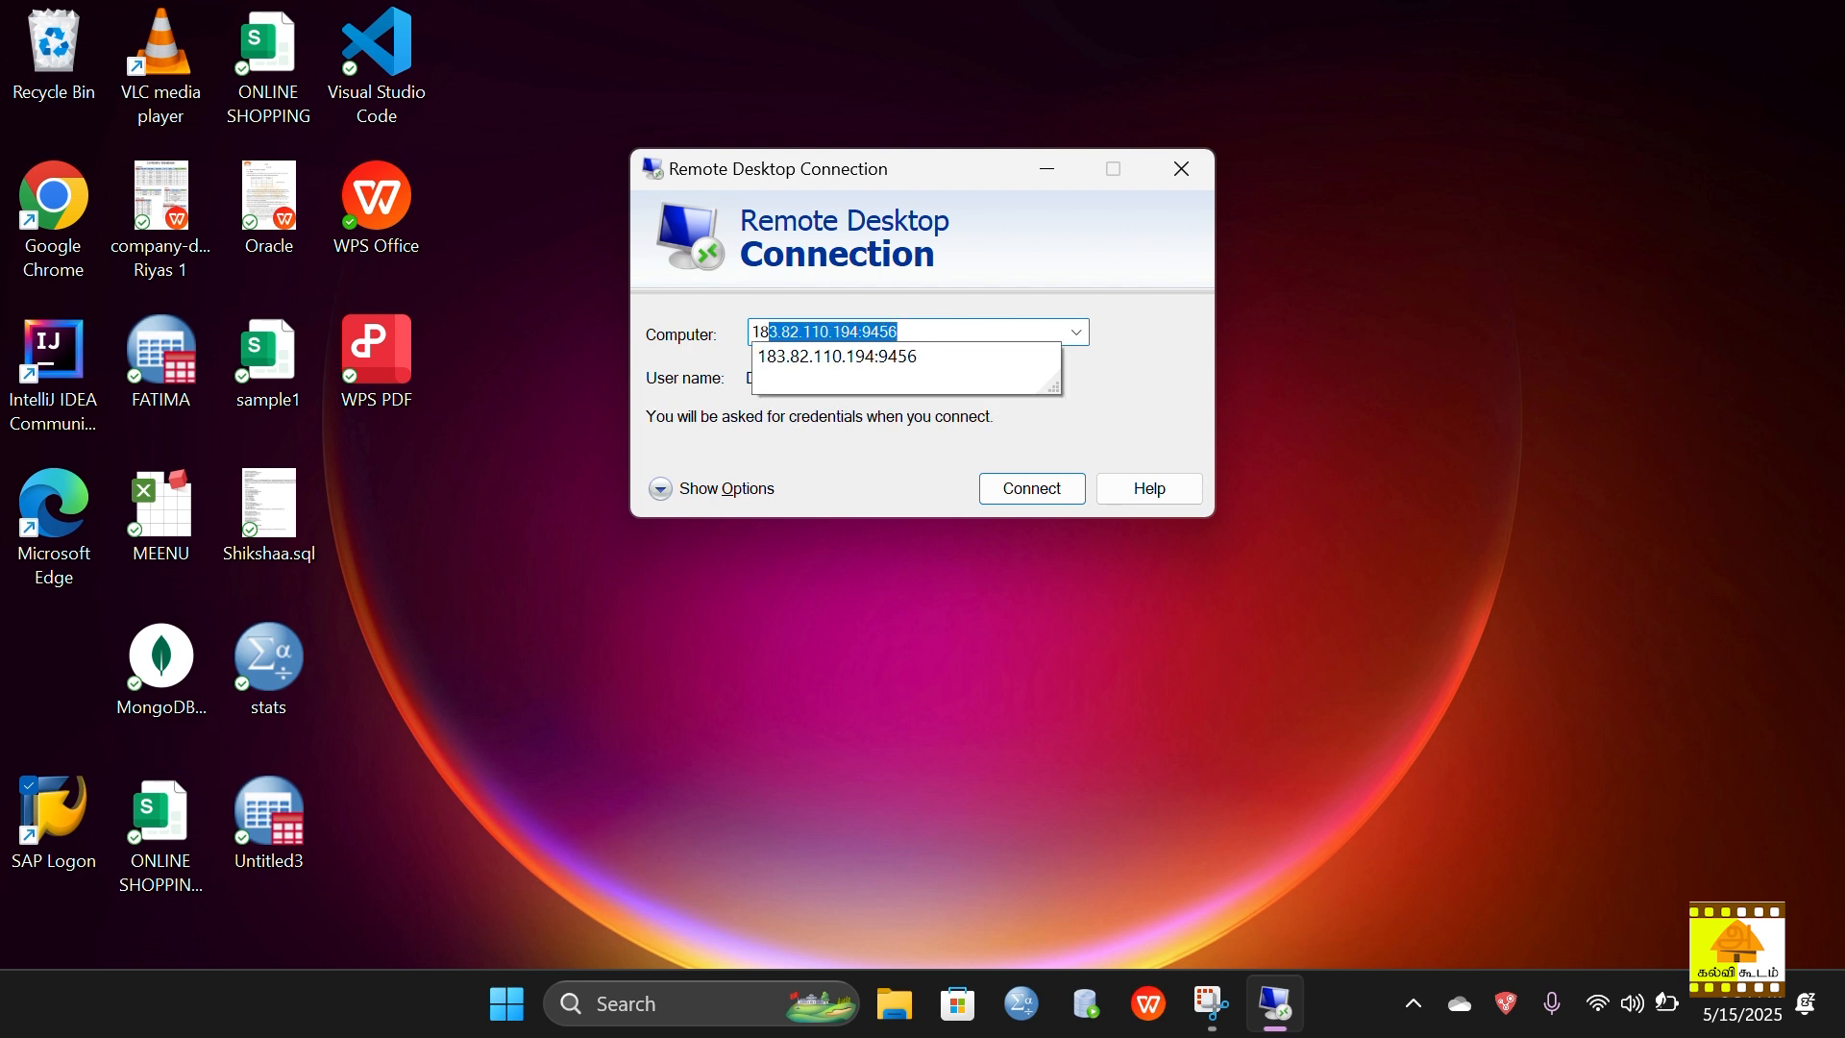
{"action": "type", "text": "3.82."}
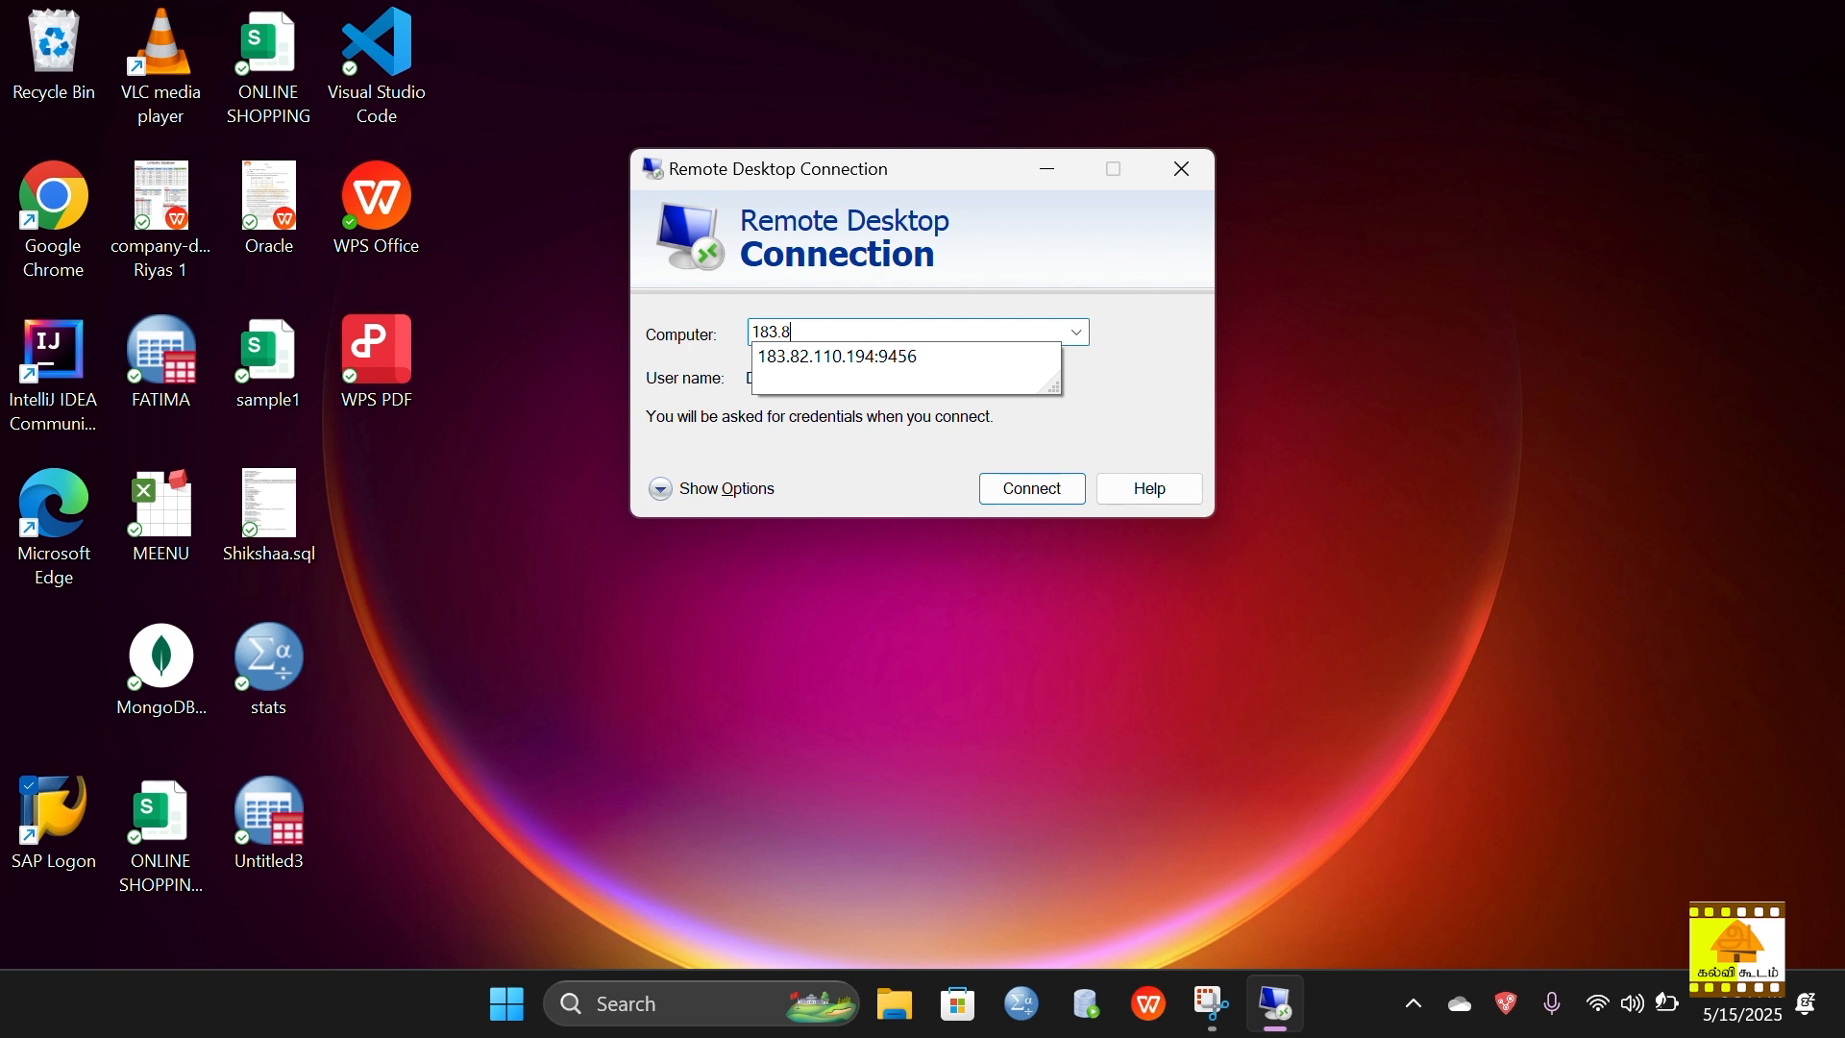
{"action": "type", "text": "110."}
{"action": "type", "text": "91"}
{"action": "type", "text": "9"}
{"action": "type", "text": "4"}
{"action": "key", "text": "BackSpace"}
{"action": "key", "text": "BackSpace"}
{"action": "key", "text": "BackSpace"}
{"action": "key", "text": "BackSpace"}
{"action": "type", "text": "194:9456"}
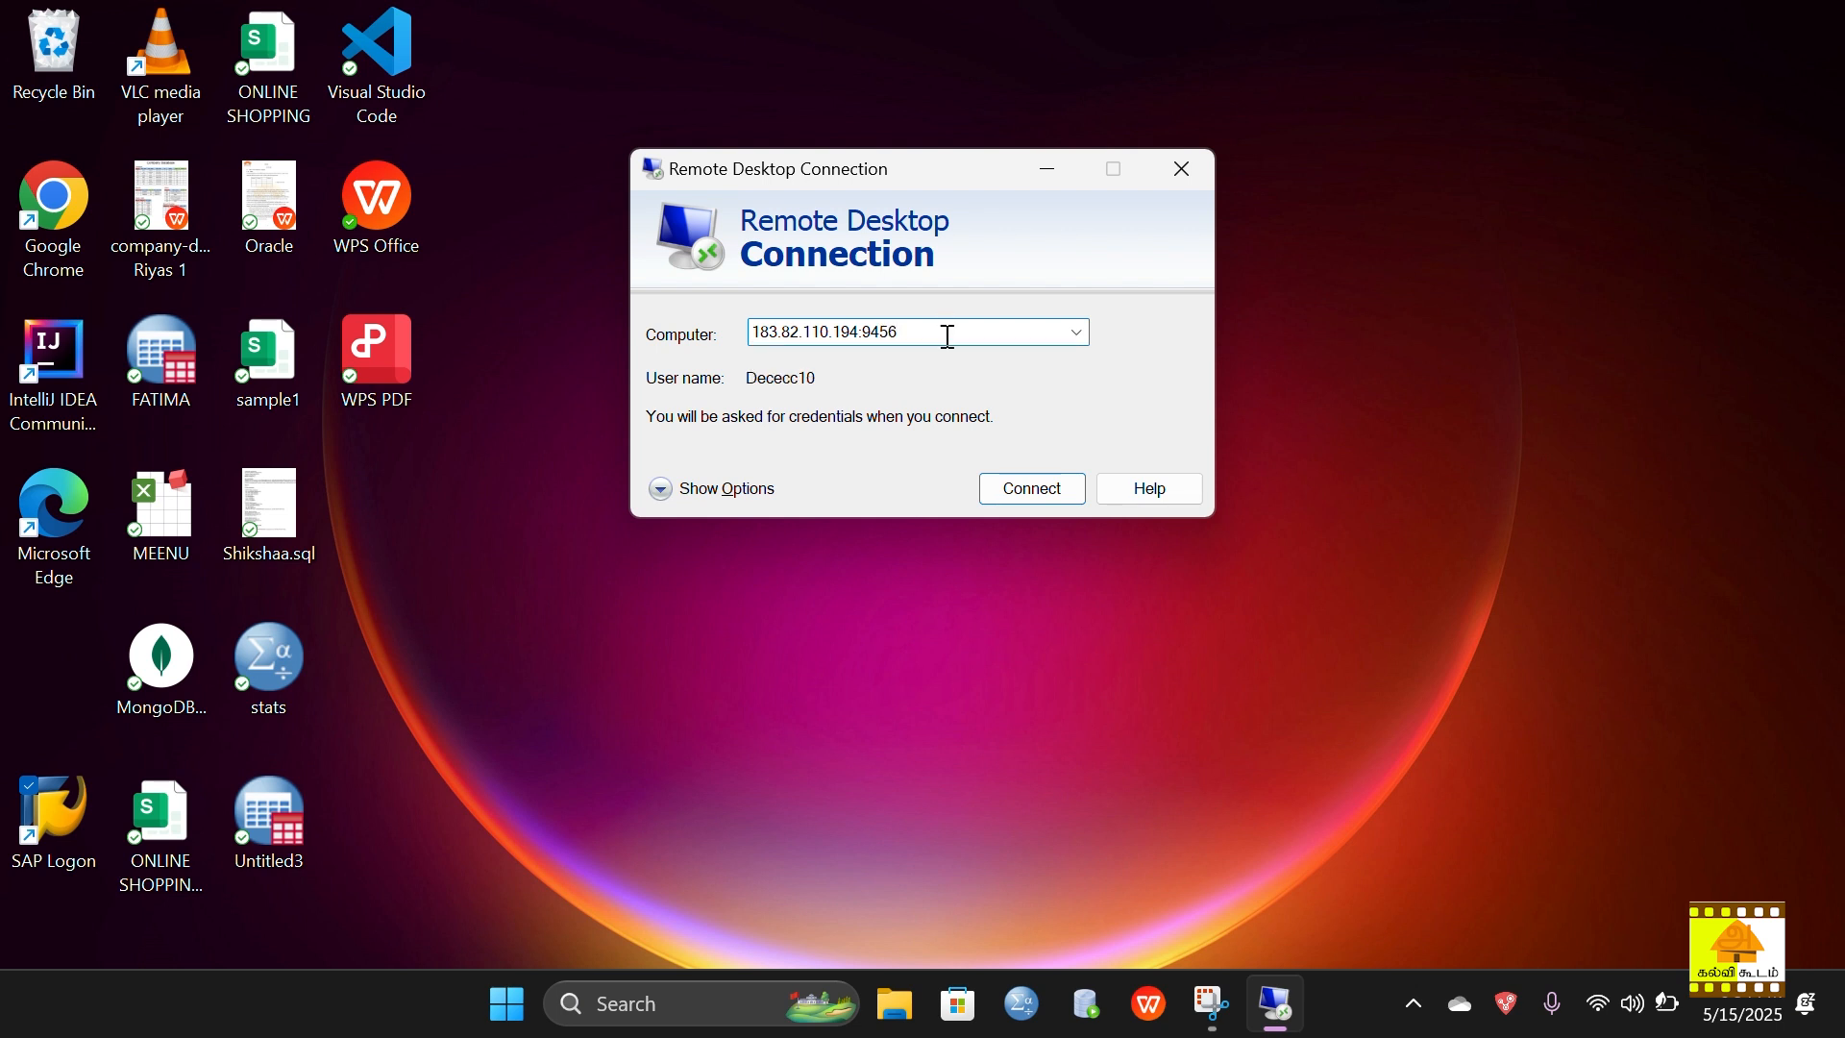
{"action": "left_click", "coordinate": [1020, 497]}
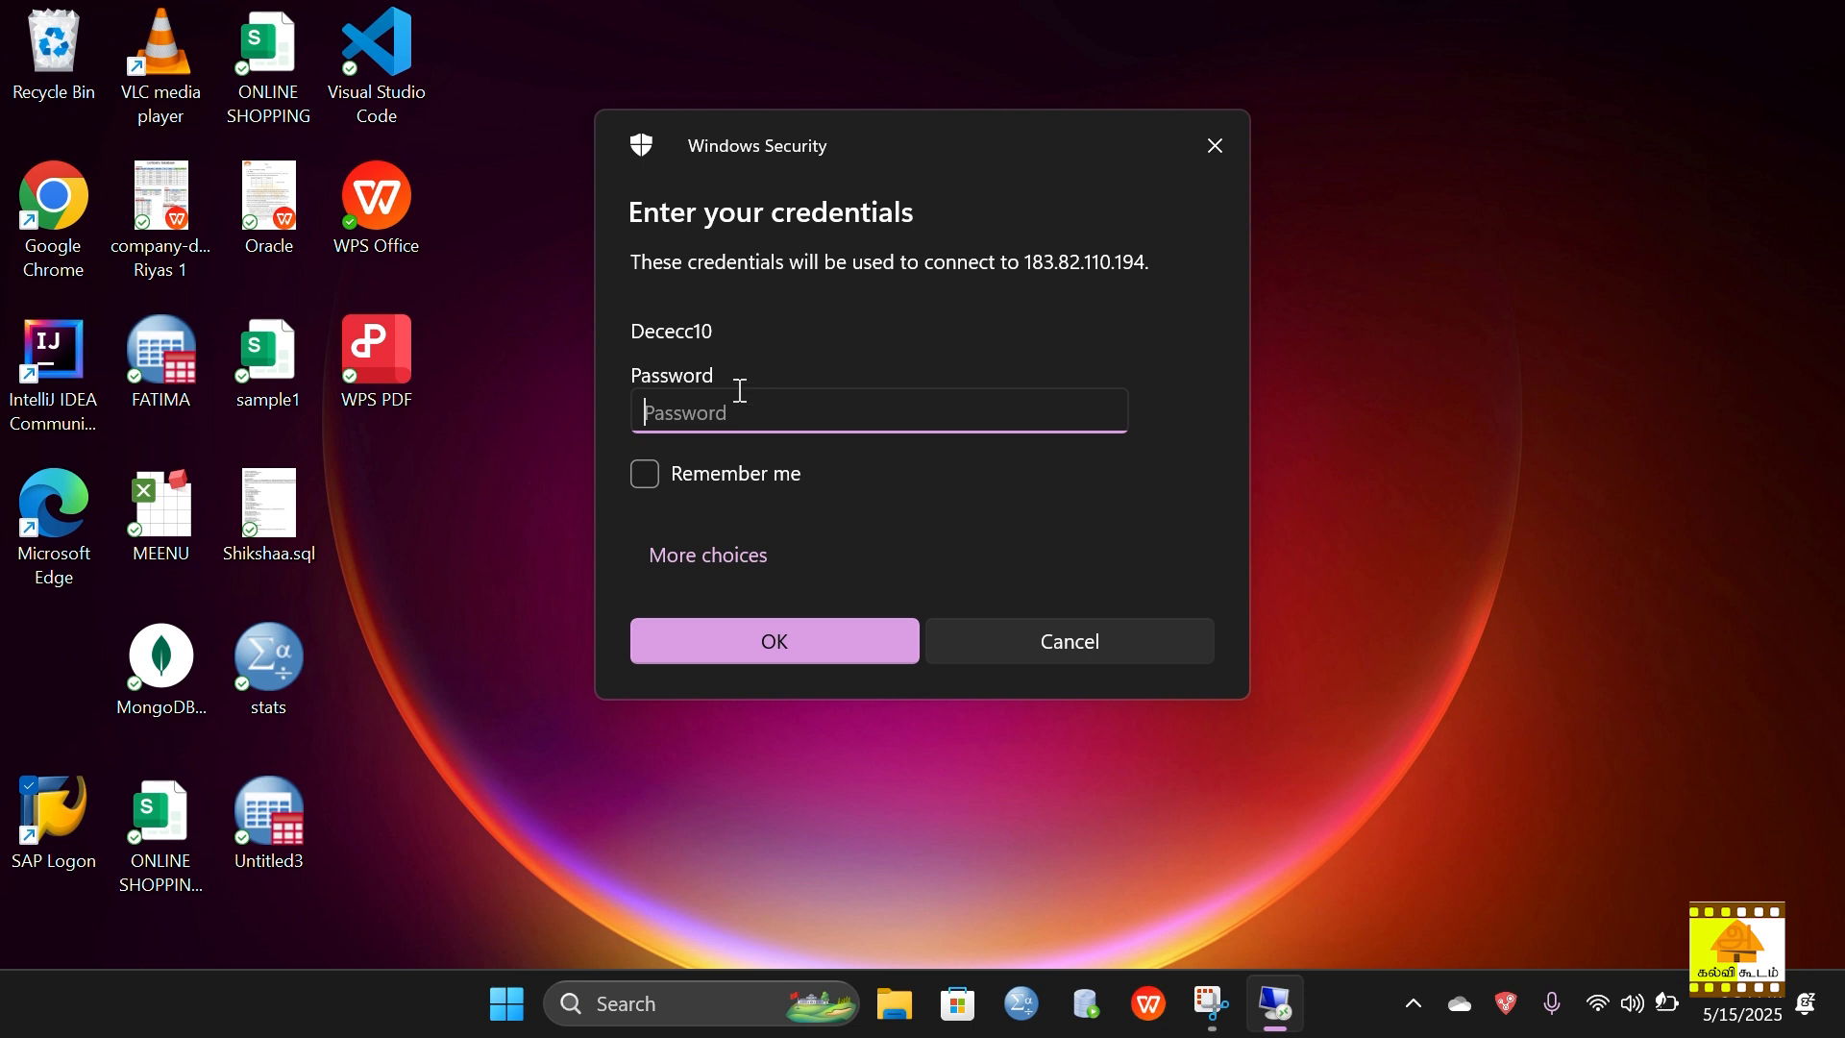
Step: Sign in with the account password and accept the unverified certificate warning
{"action": "type", "text": "••••••"}
{"action": "left_click", "coordinate": [813, 648]}
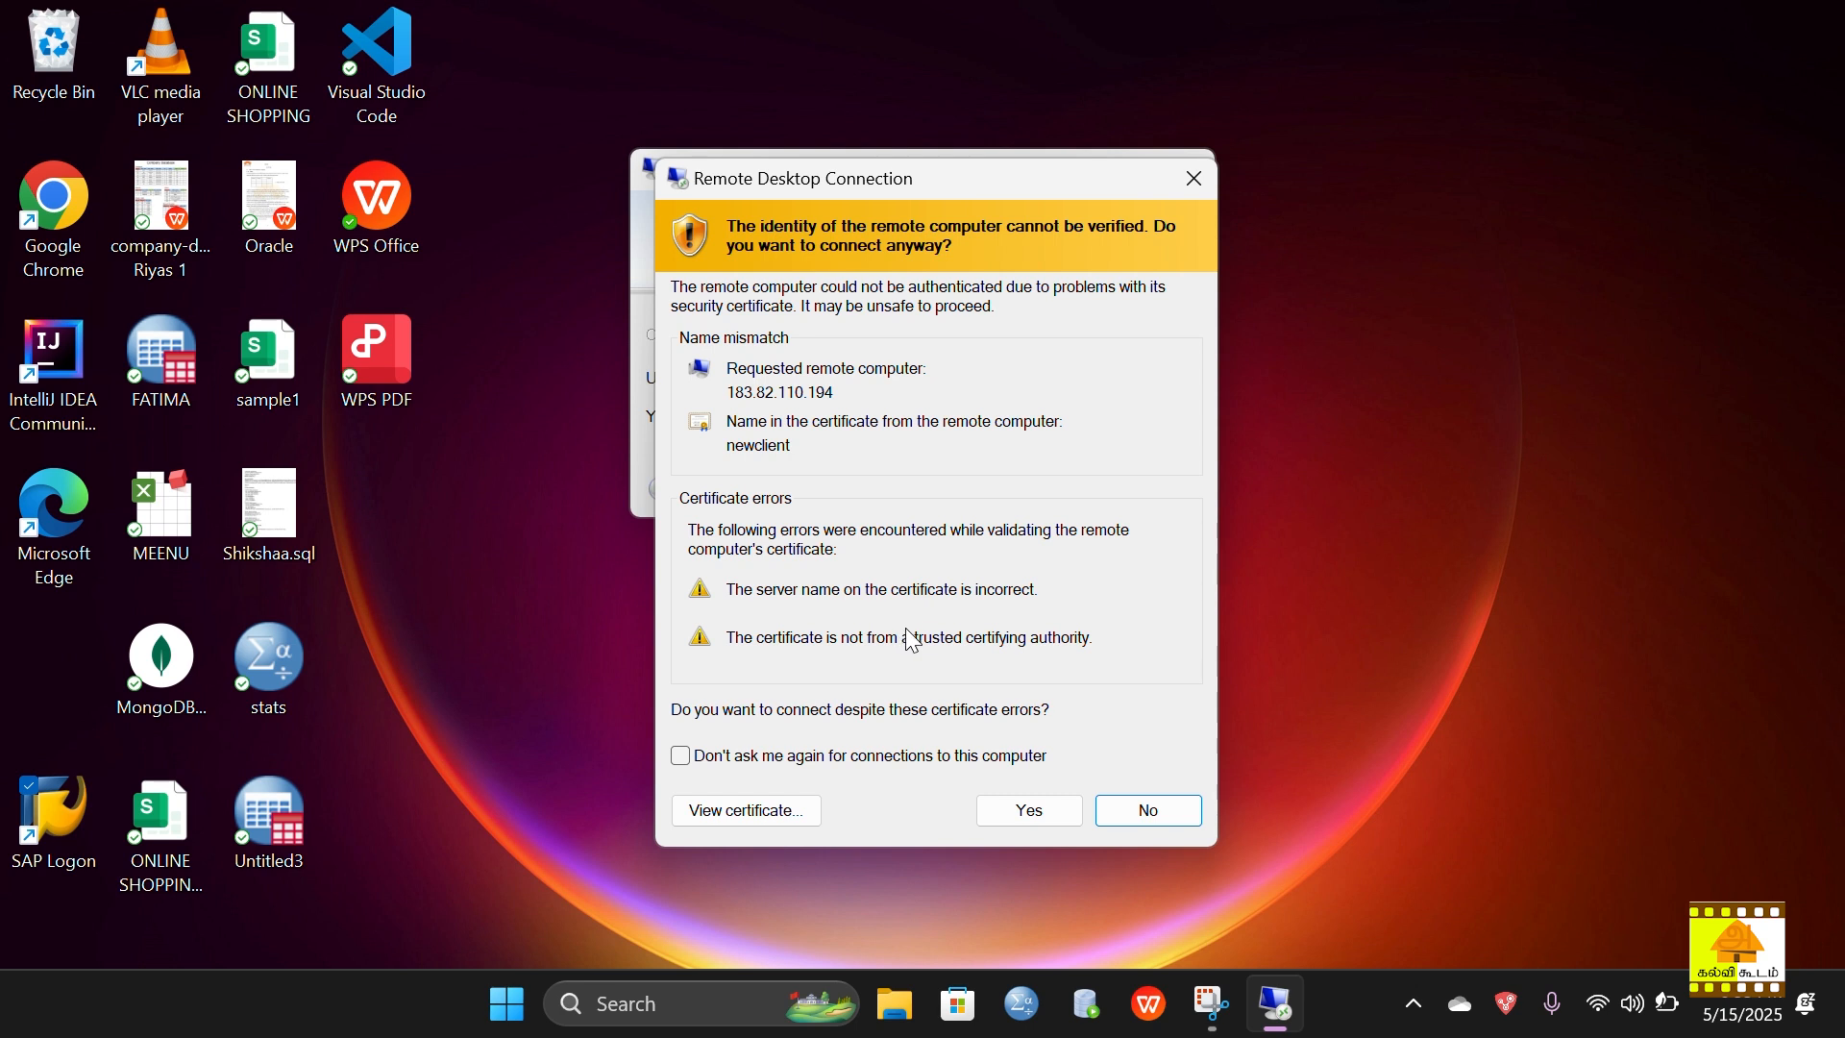
{"action": "left_click", "coordinate": [1044, 806]}
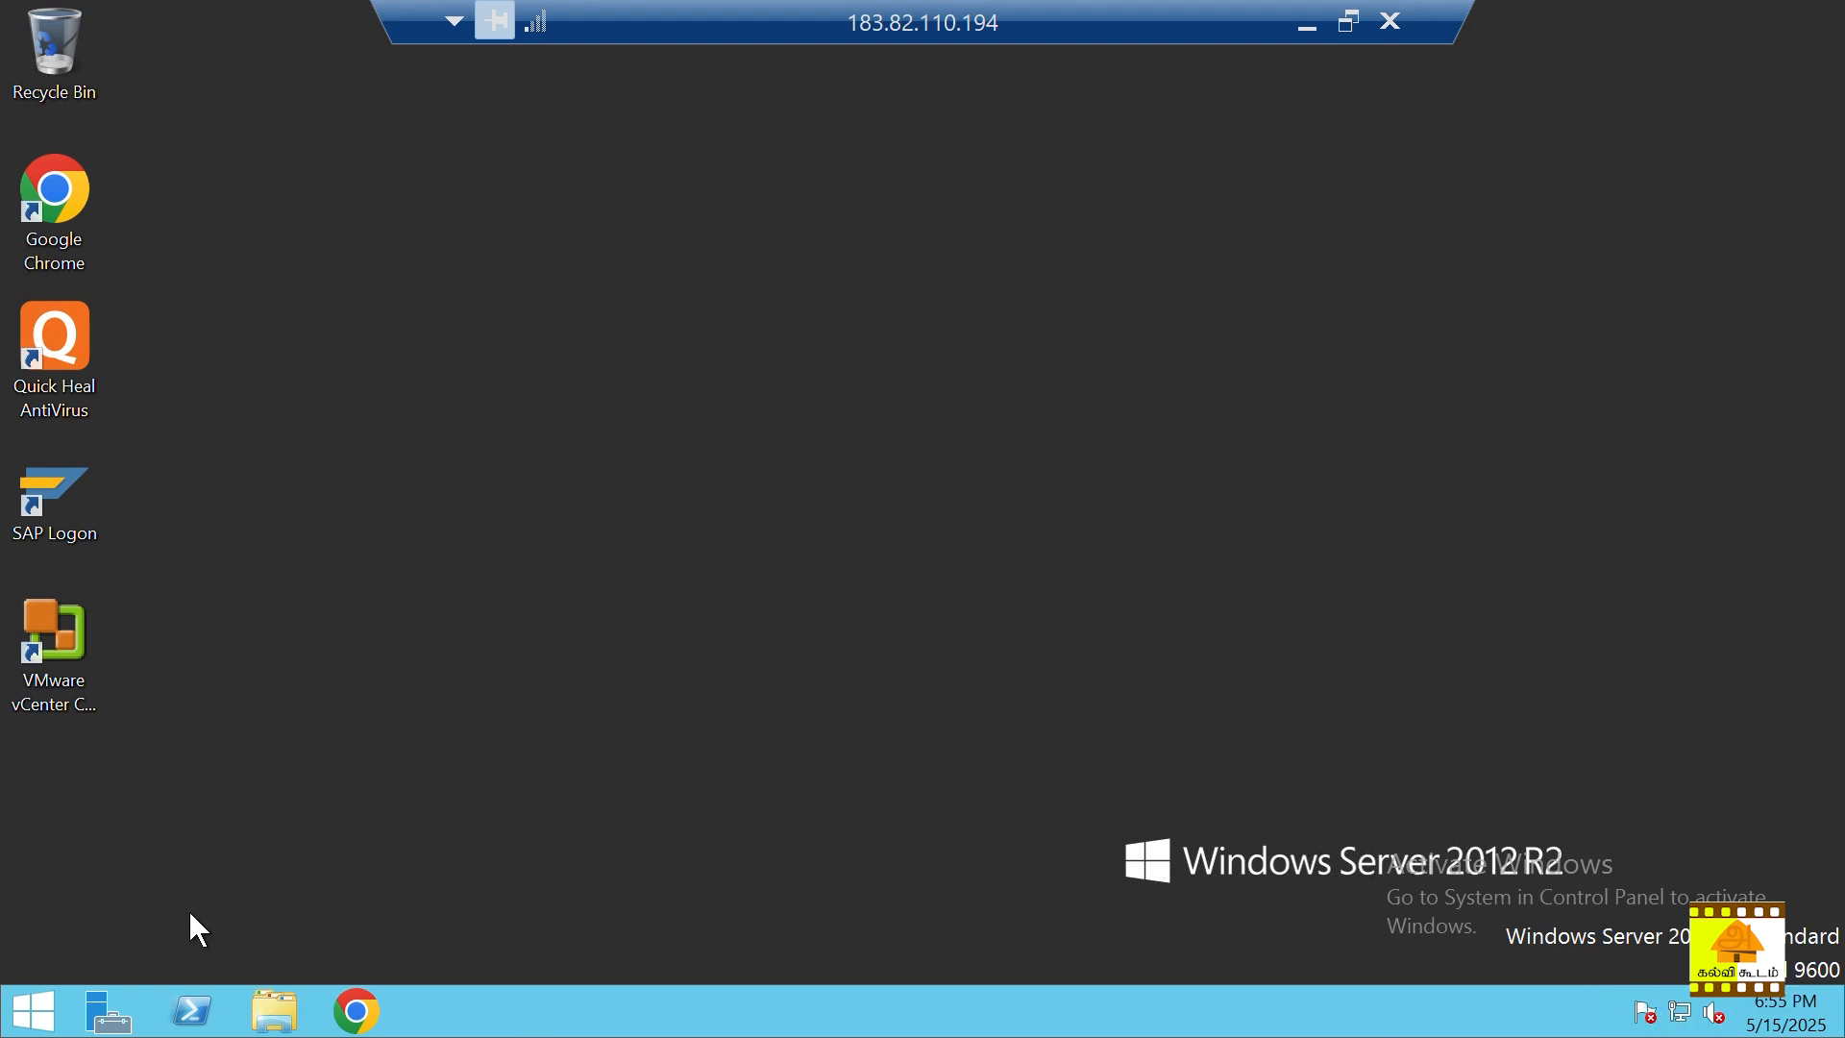
Step: Try youtube.com in the remote Chrome, close Chrome, and minimize the remote session
{"action": "left_click", "coordinate": [358, 1011]}
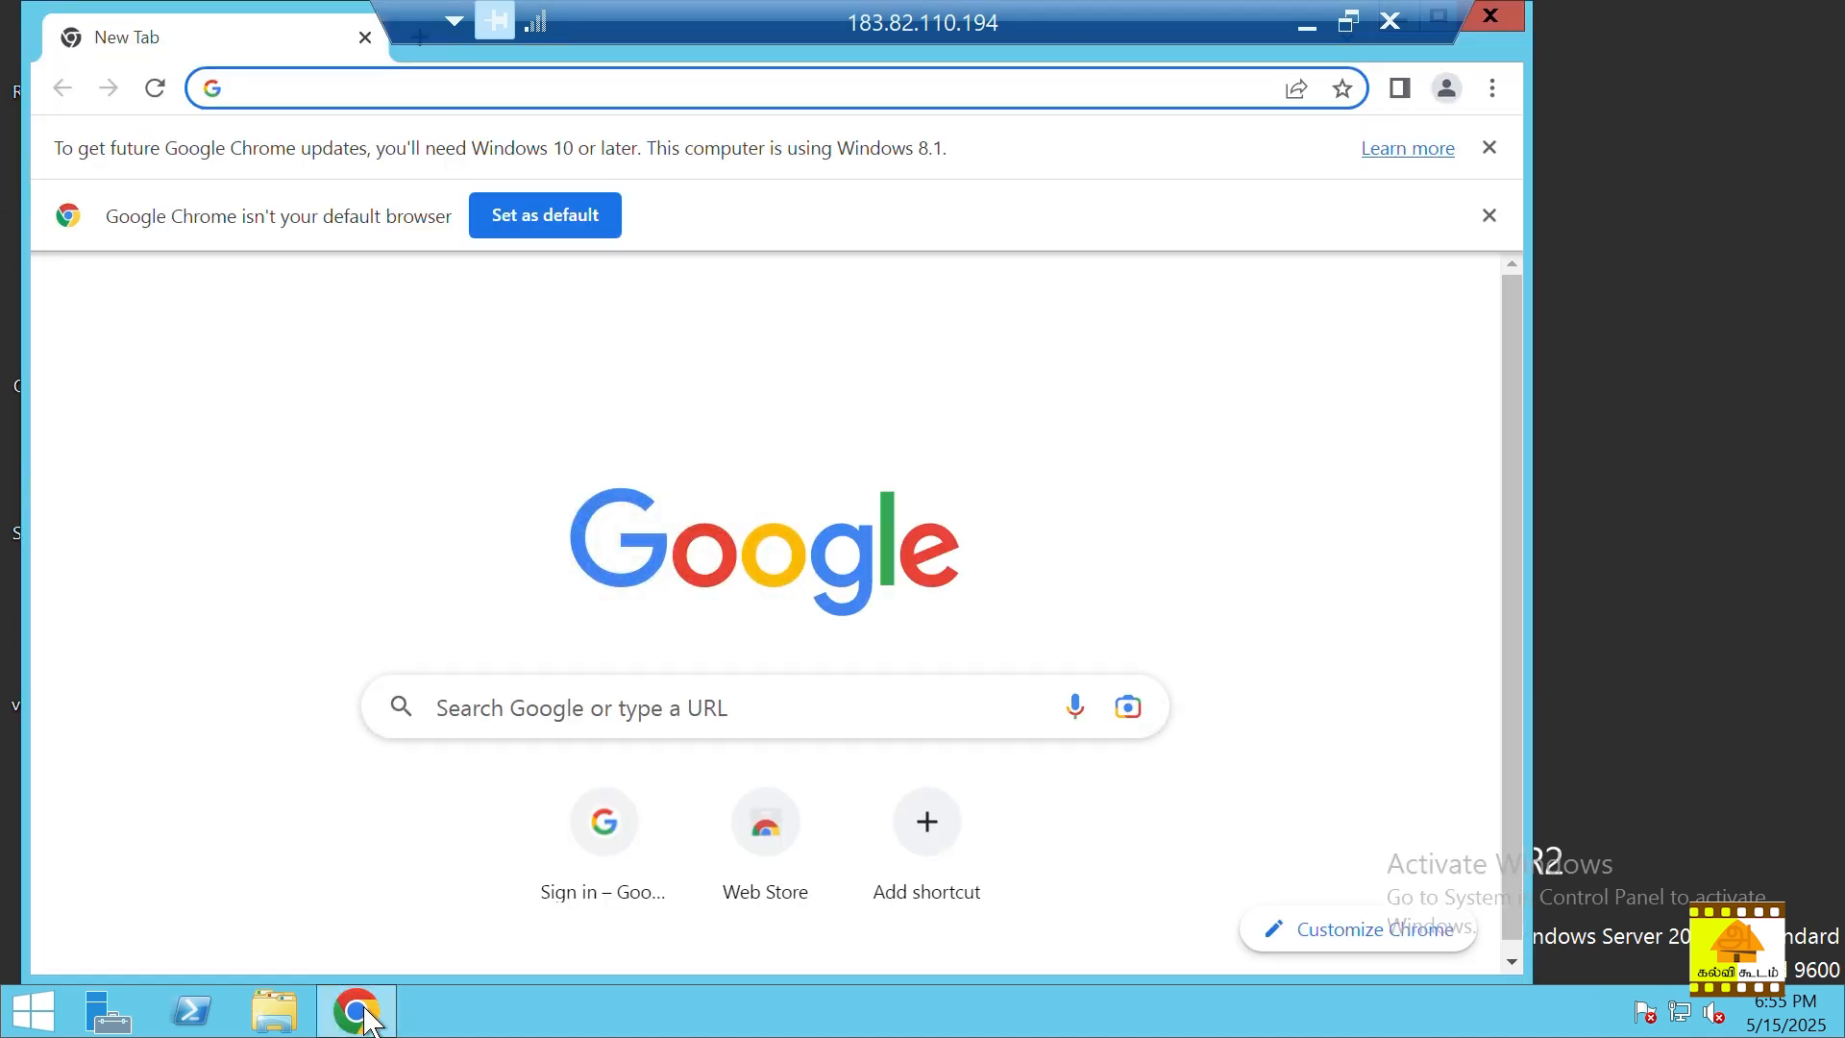
{"action": "type", "text": "yo"}
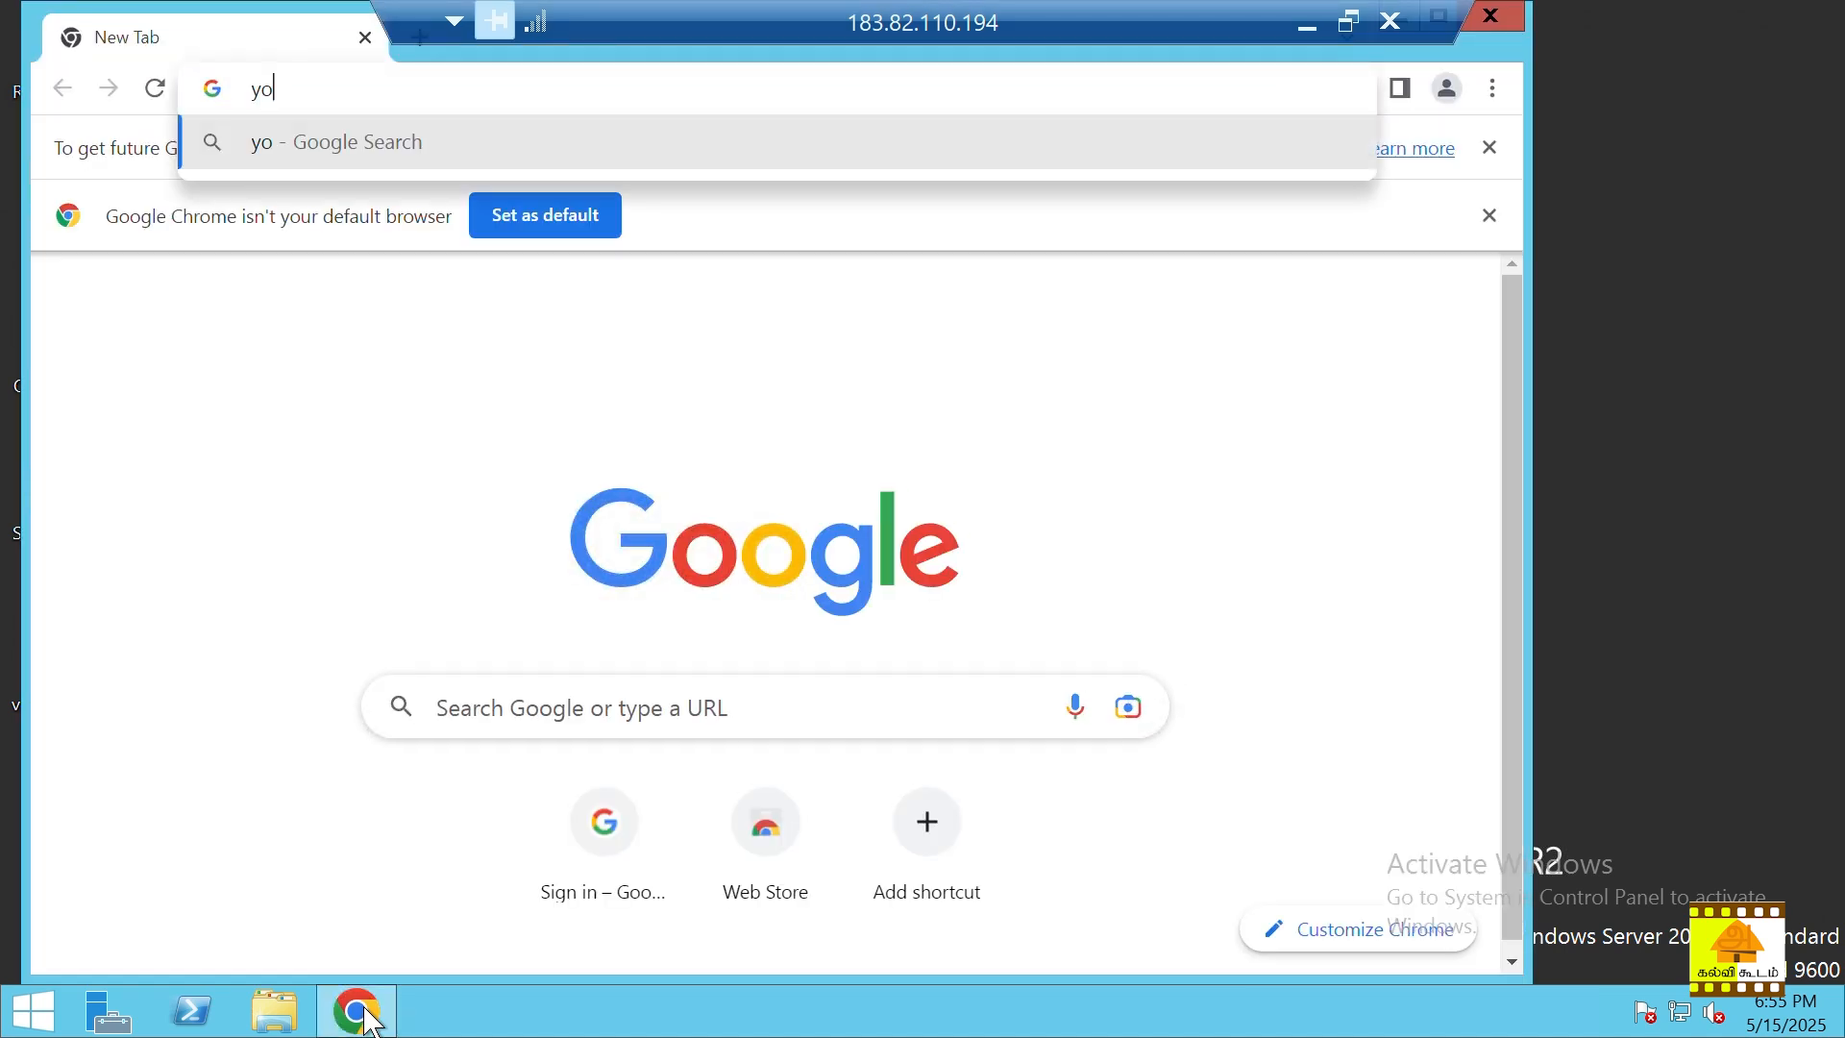
{"action": "type", "text": "utub"}
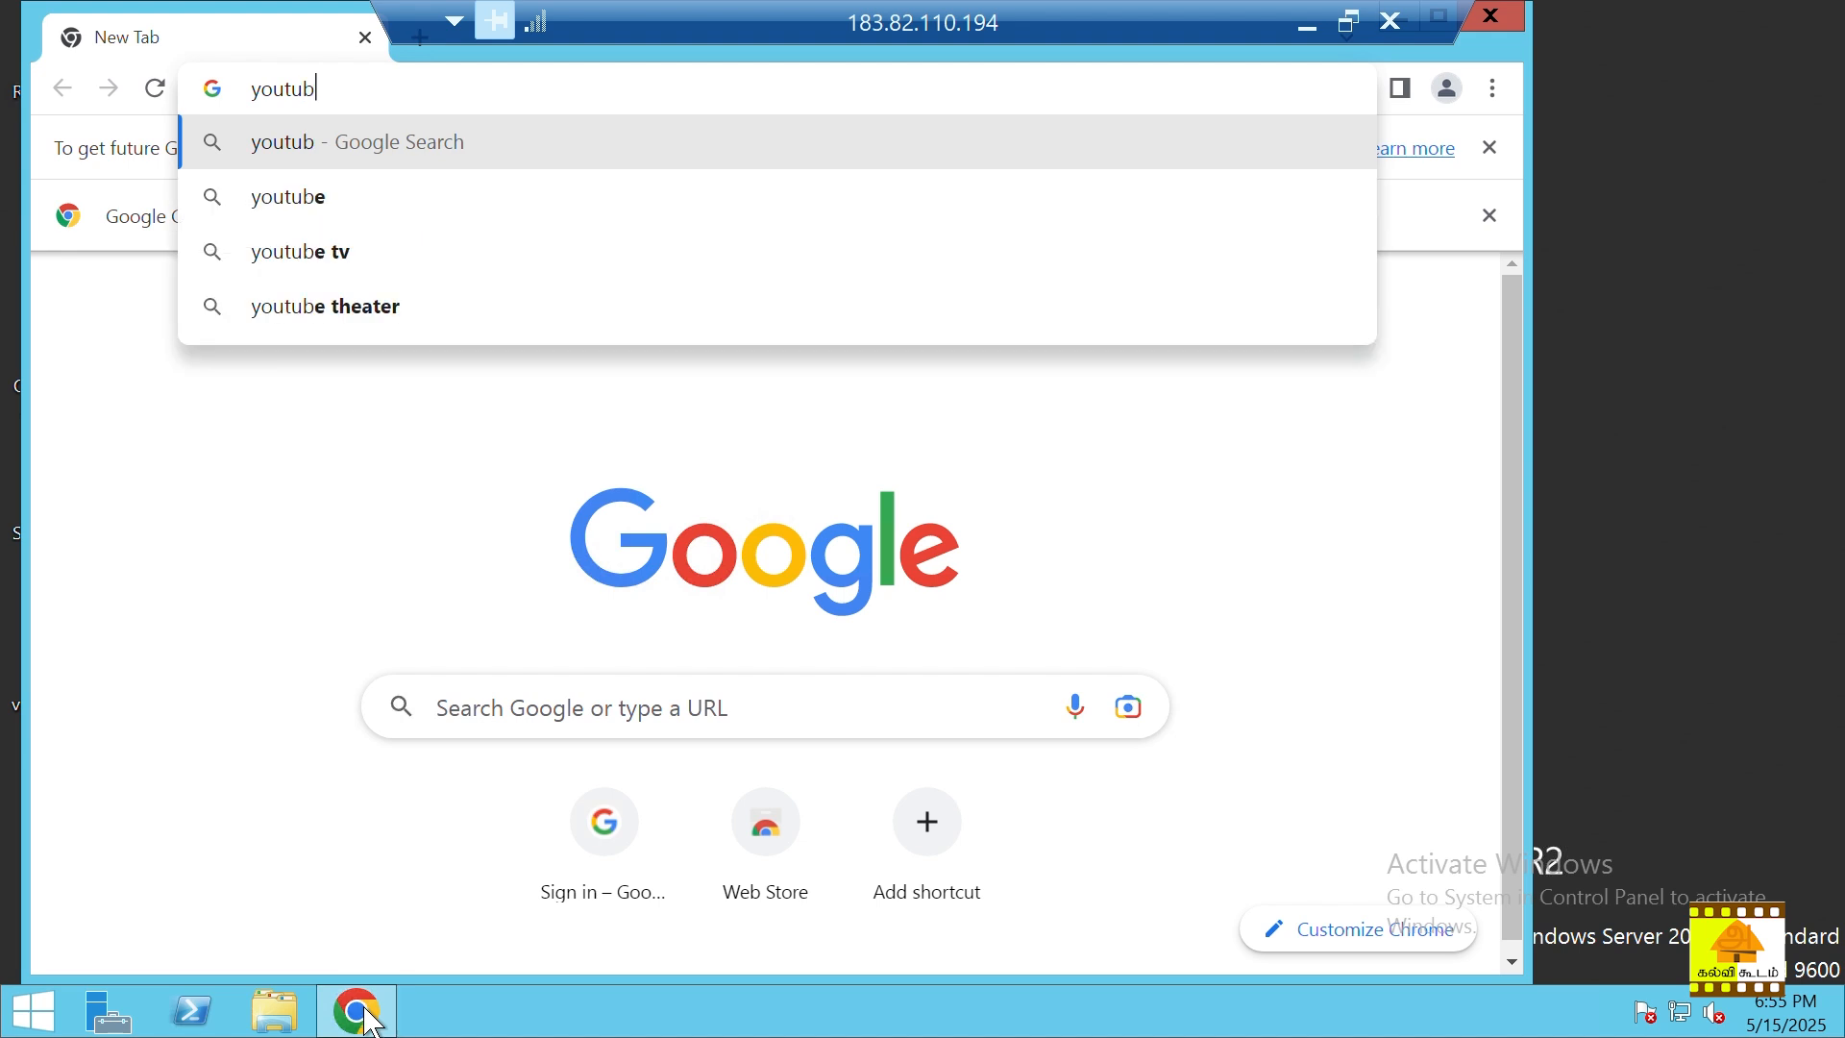
{"action": "type", "text": "e.com"}
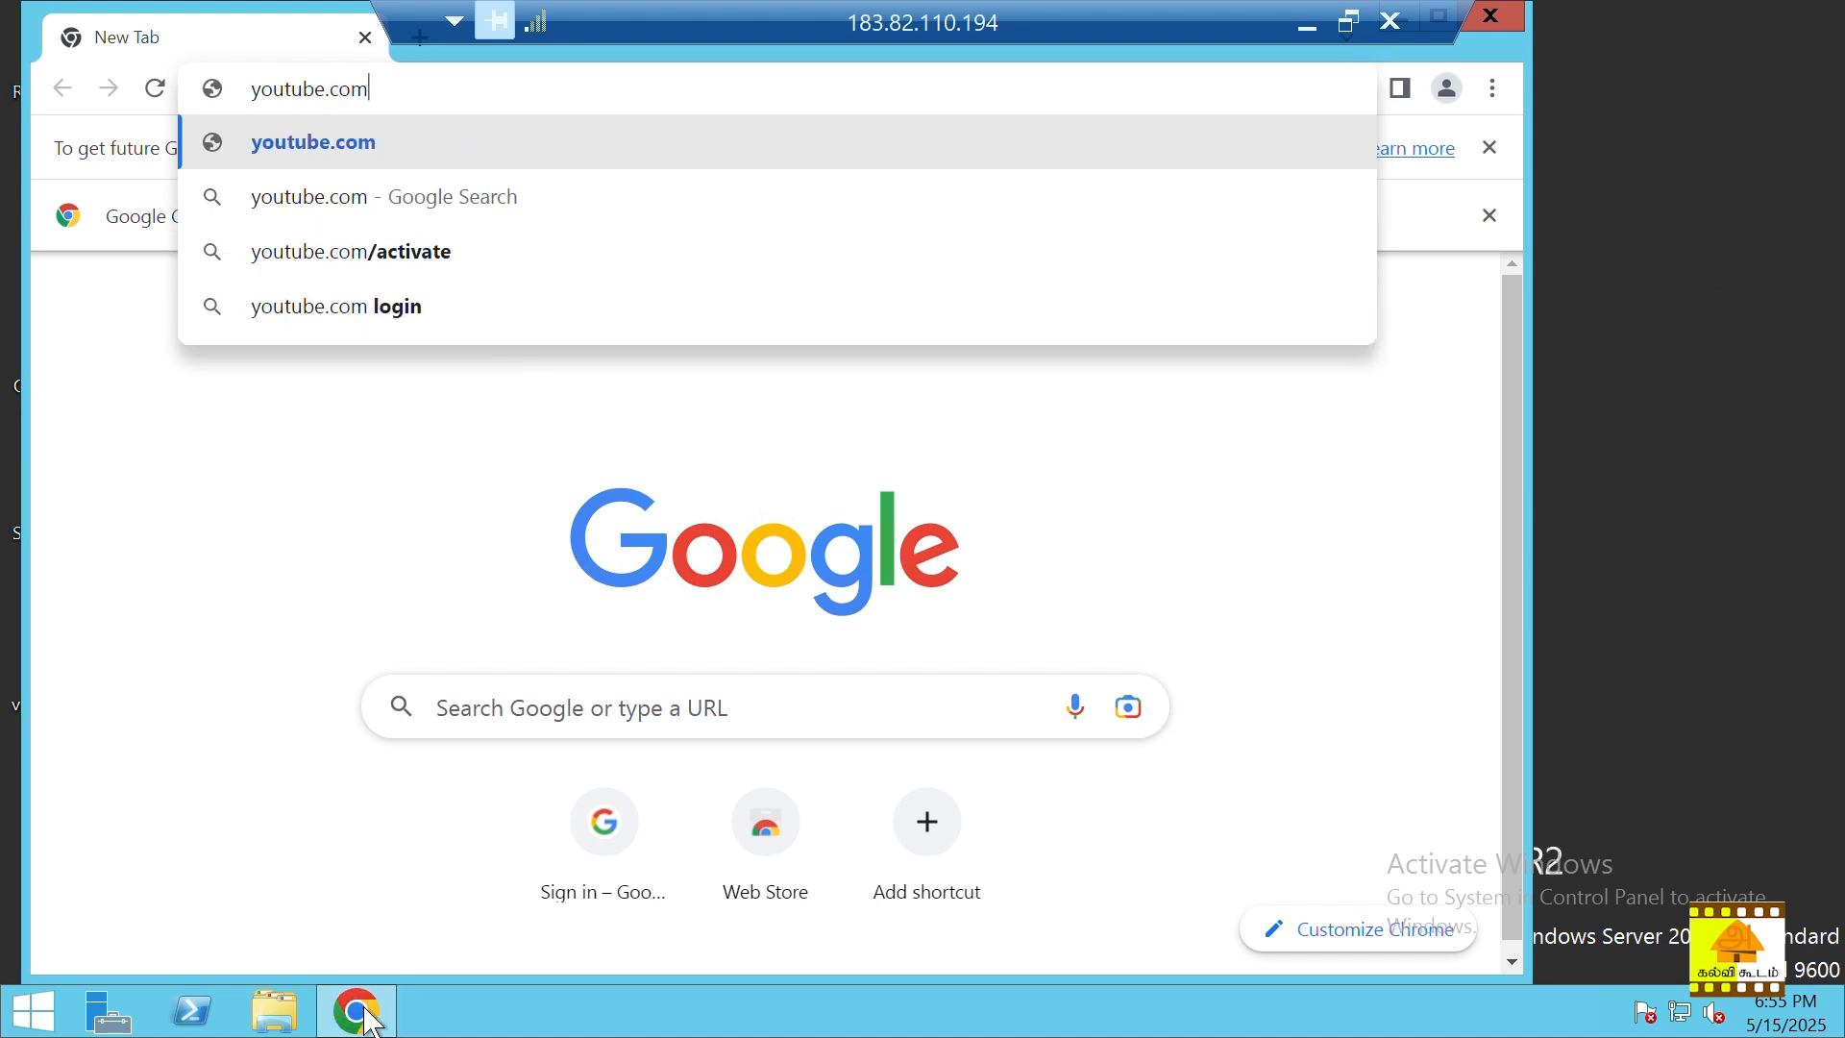
{"action": "key", "text": "Return"}
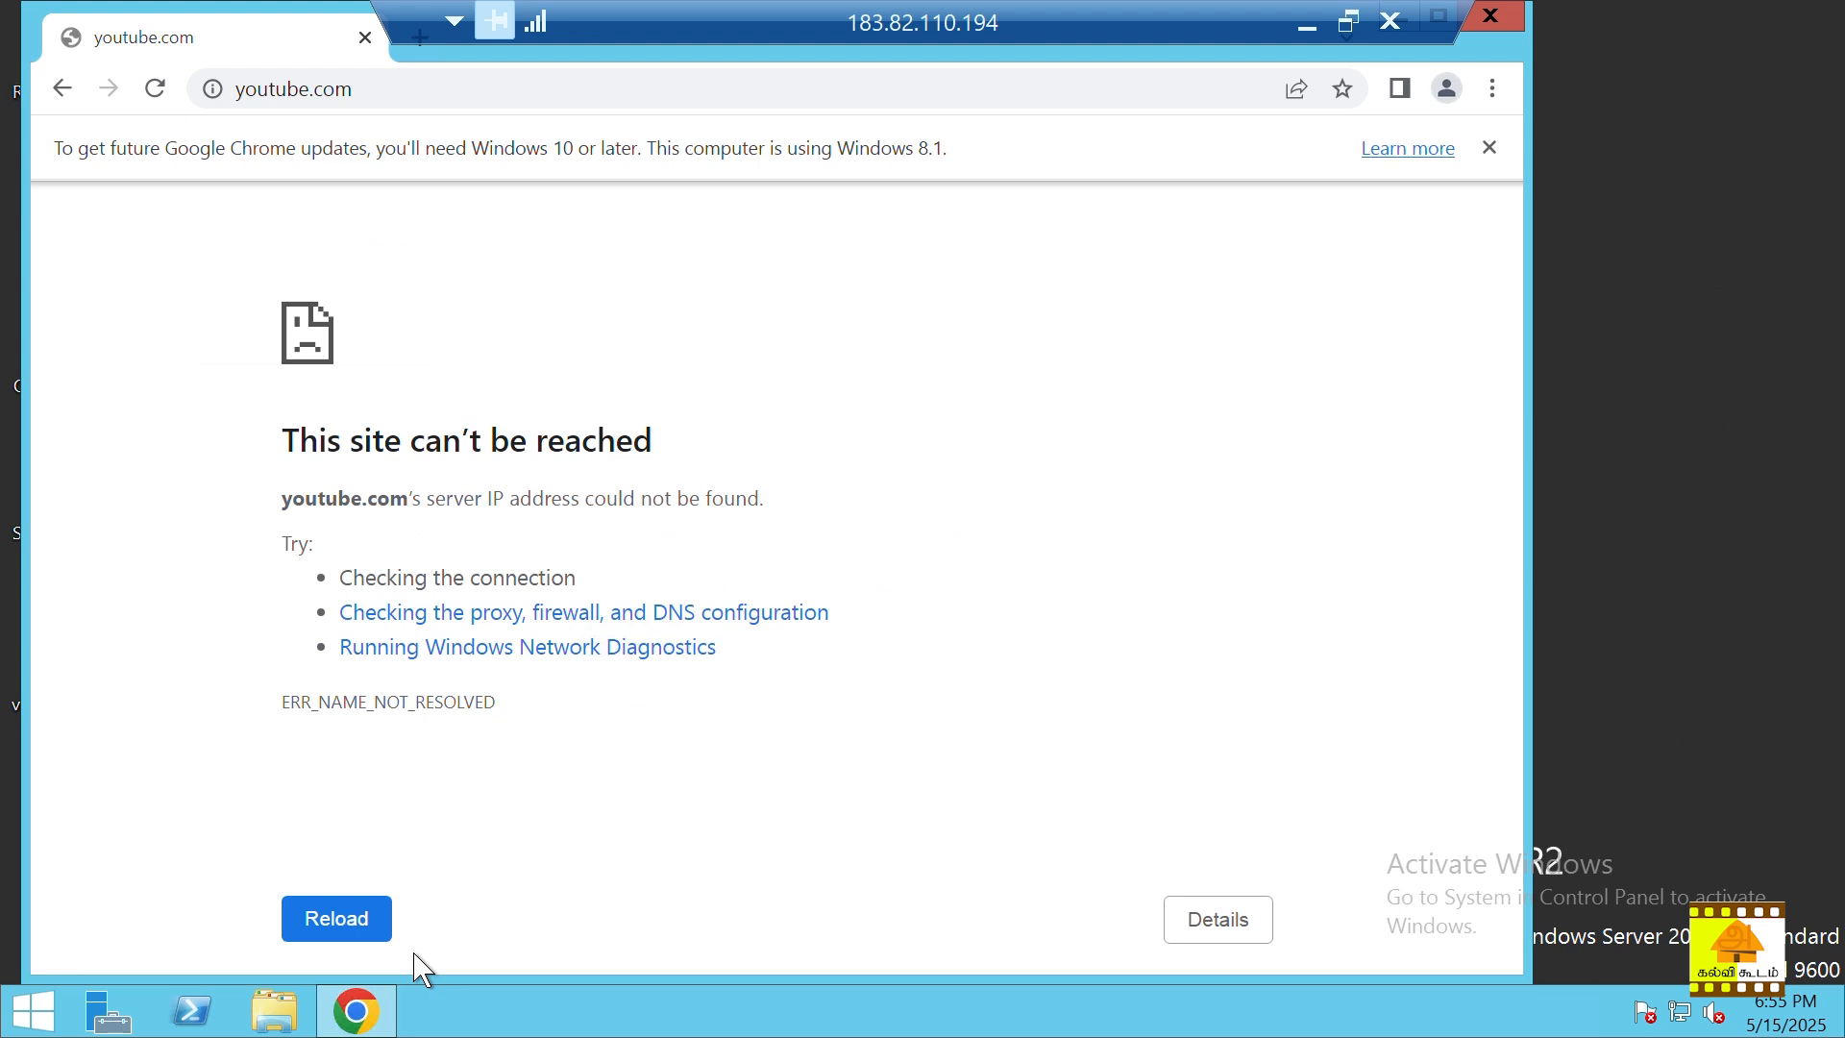
{"action": "left_click", "coordinate": [1504, 24]}
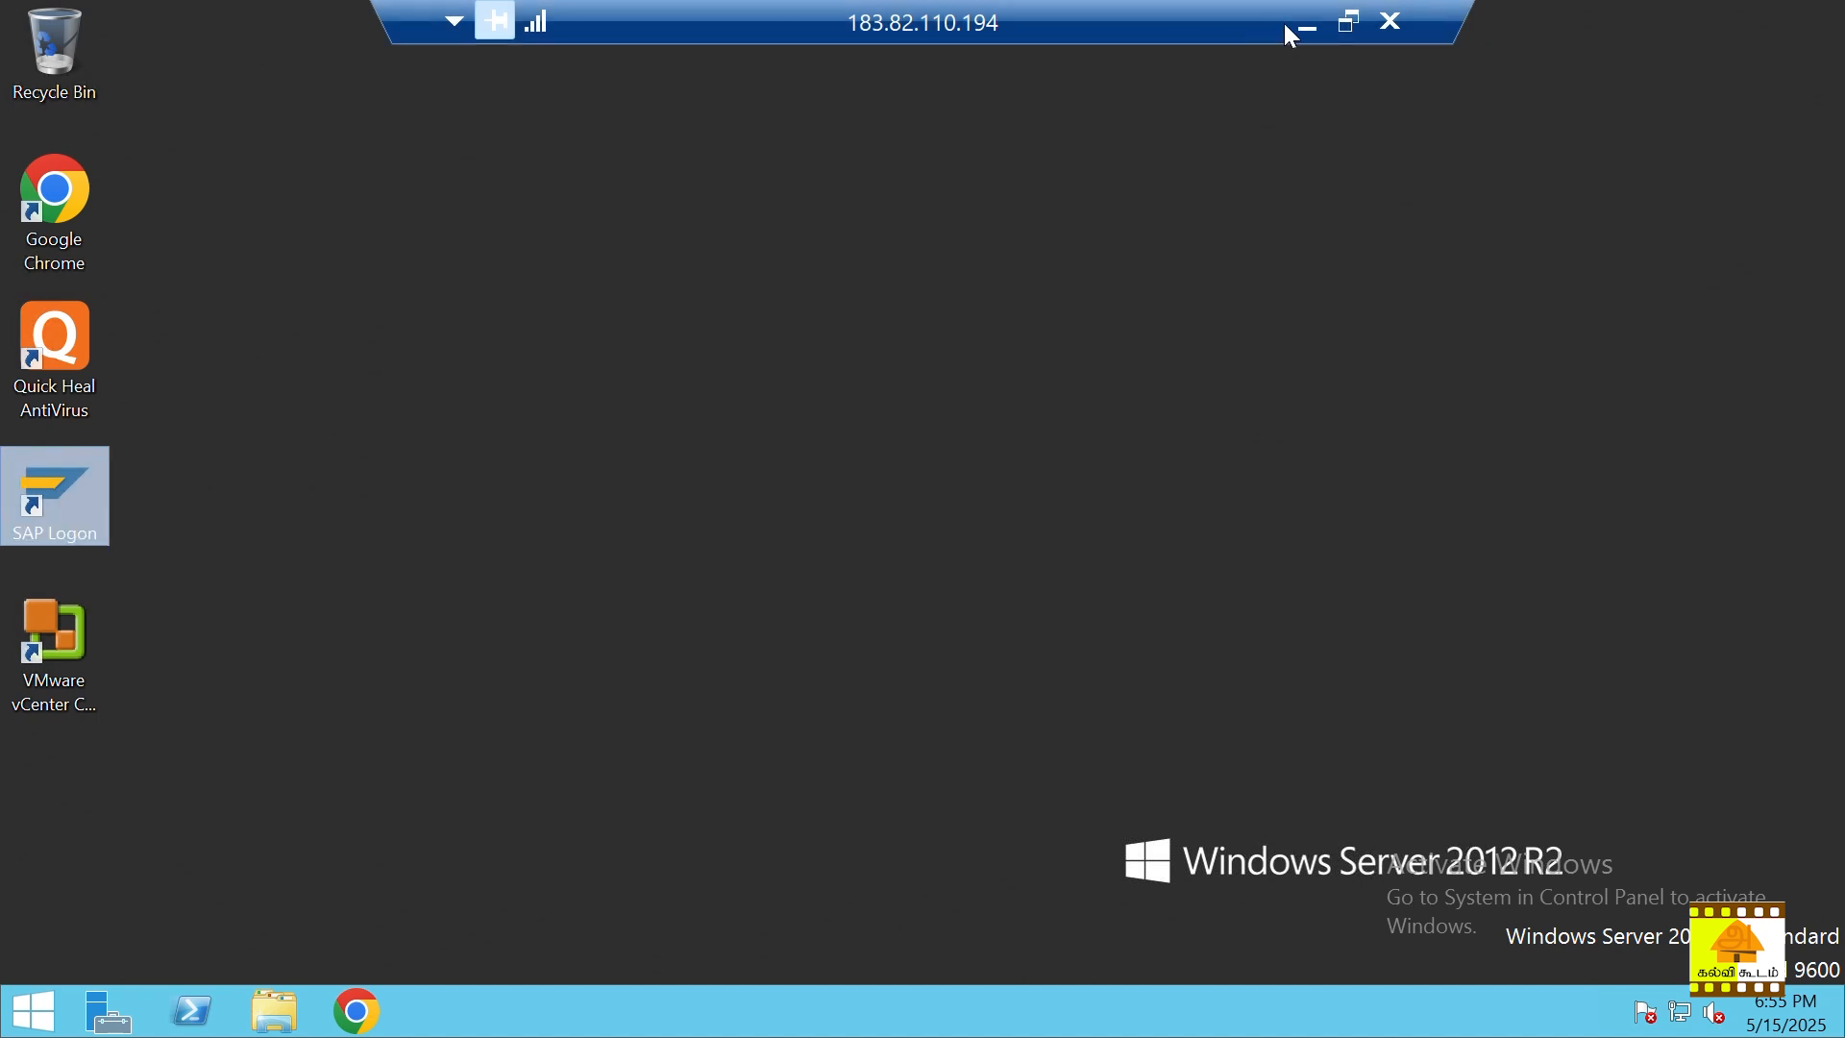
{"action": "left_click", "coordinate": [1309, 27]}
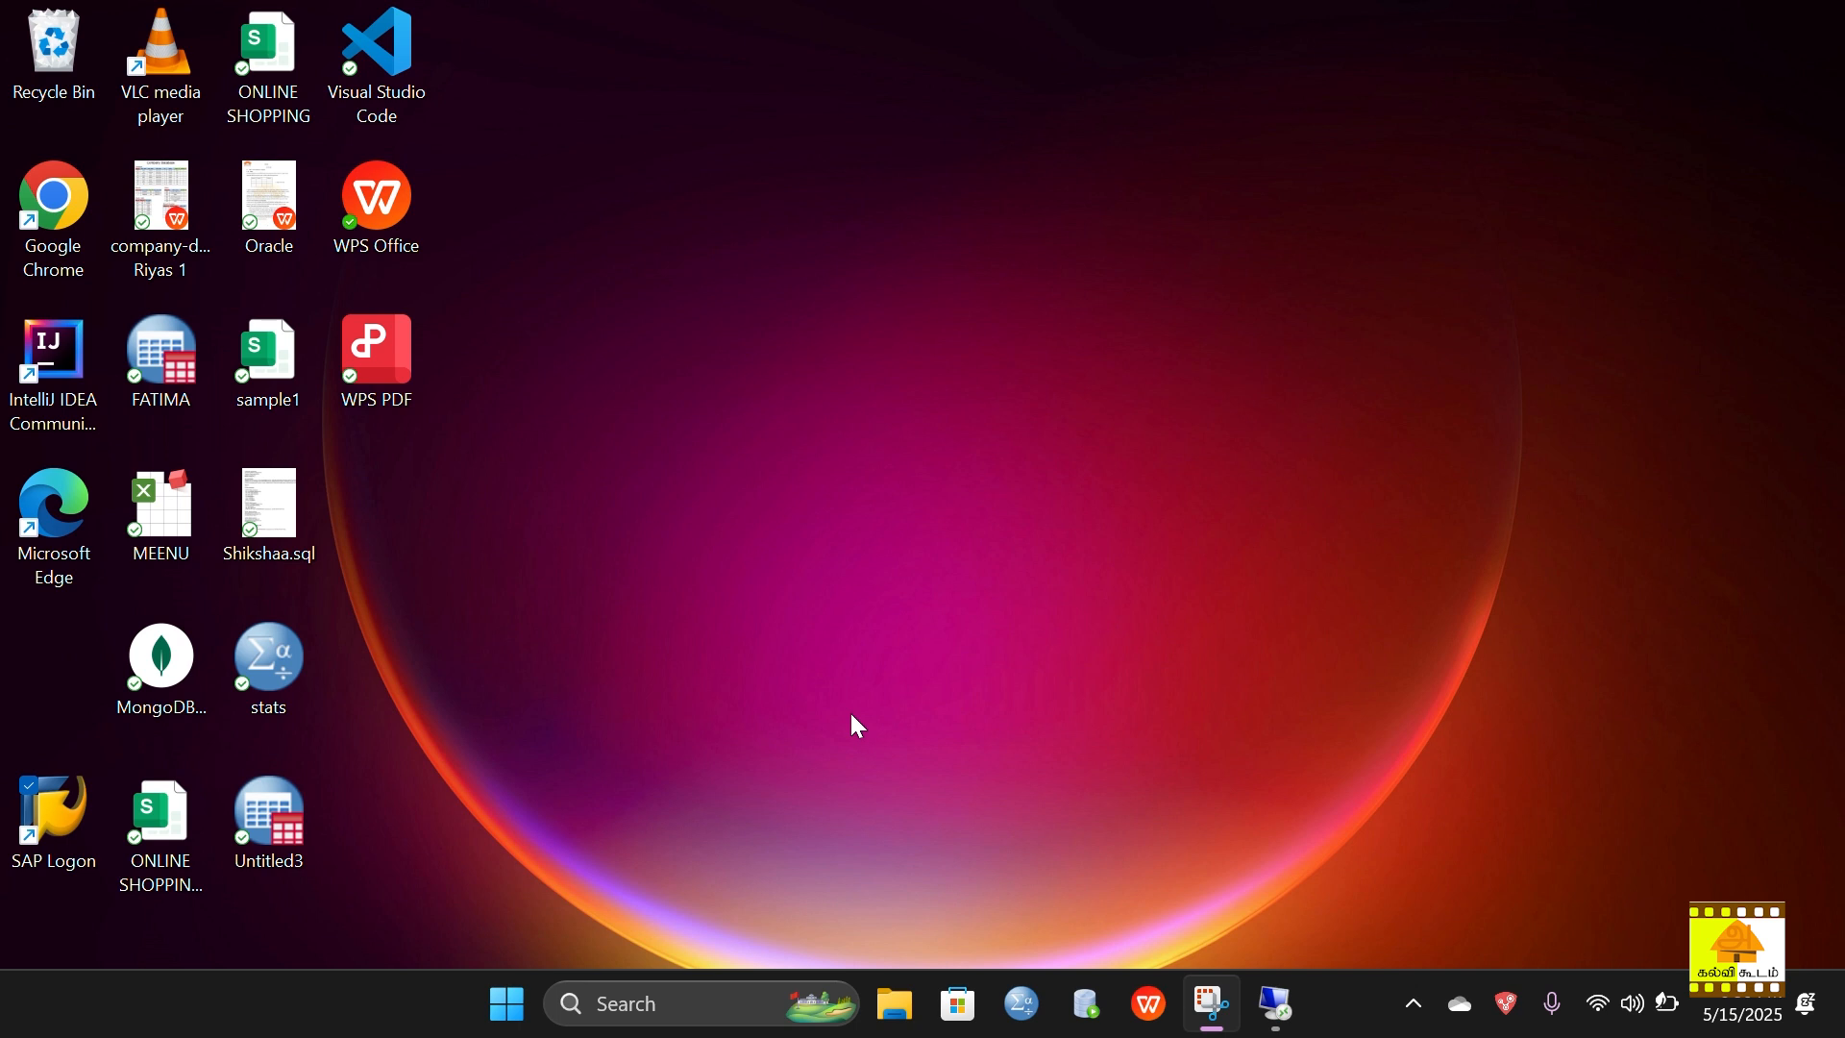
Step: In File Explorer, open Videos, look inside the Ruby folder, then go back to Videos
{"action": "left_click", "coordinate": [899, 973]}
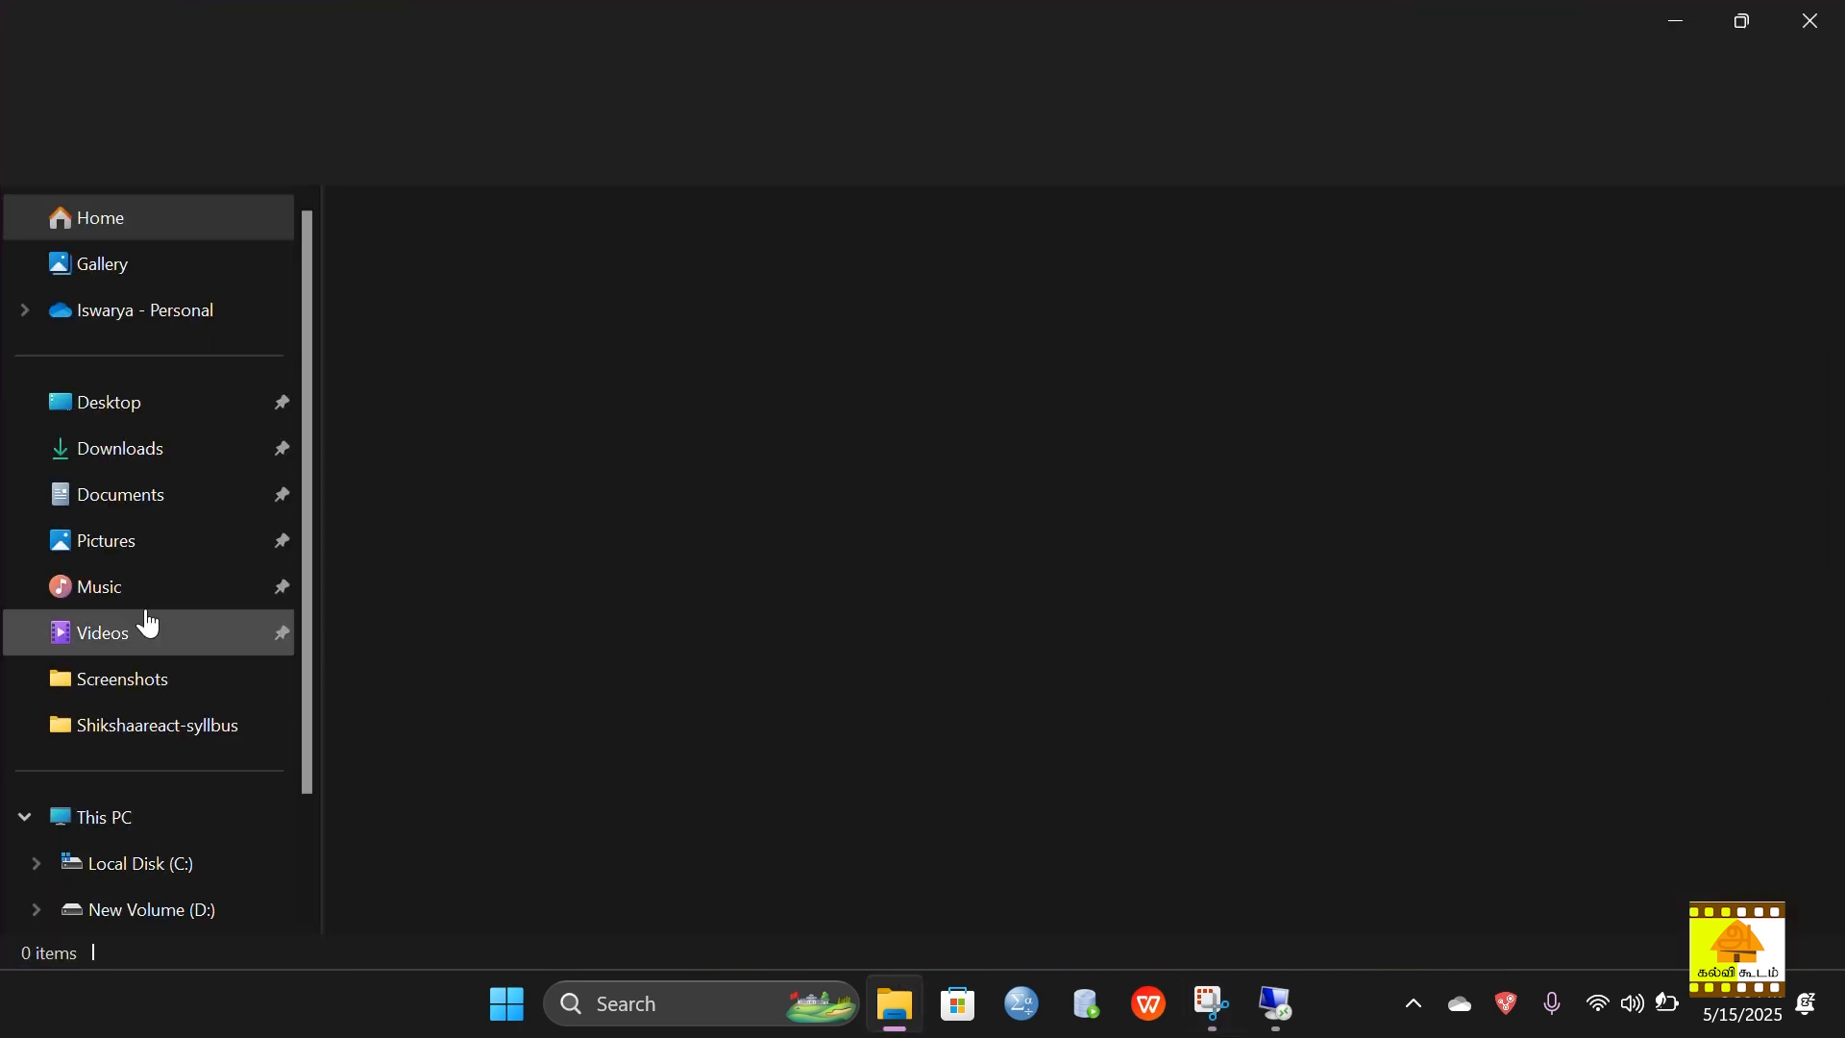
{"action": "left_click", "coordinate": [154, 636]}
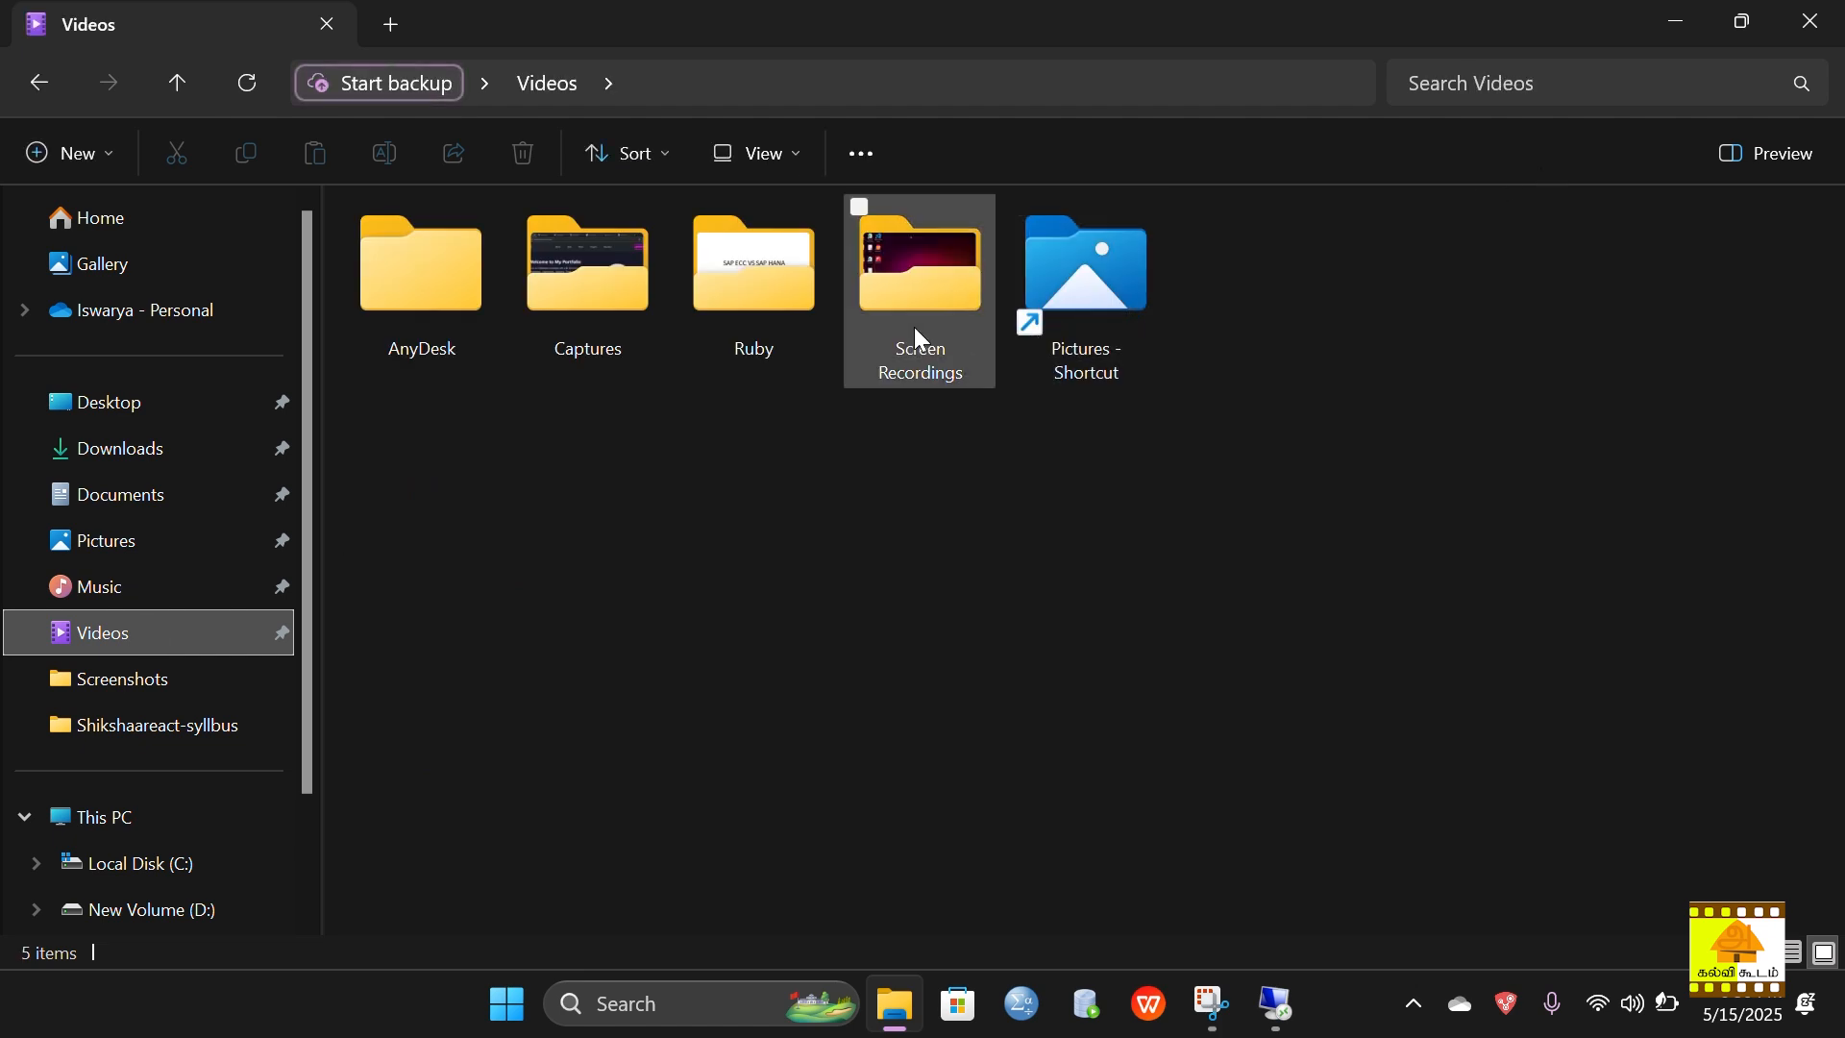
{"action": "double_click", "coordinate": [748, 309]}
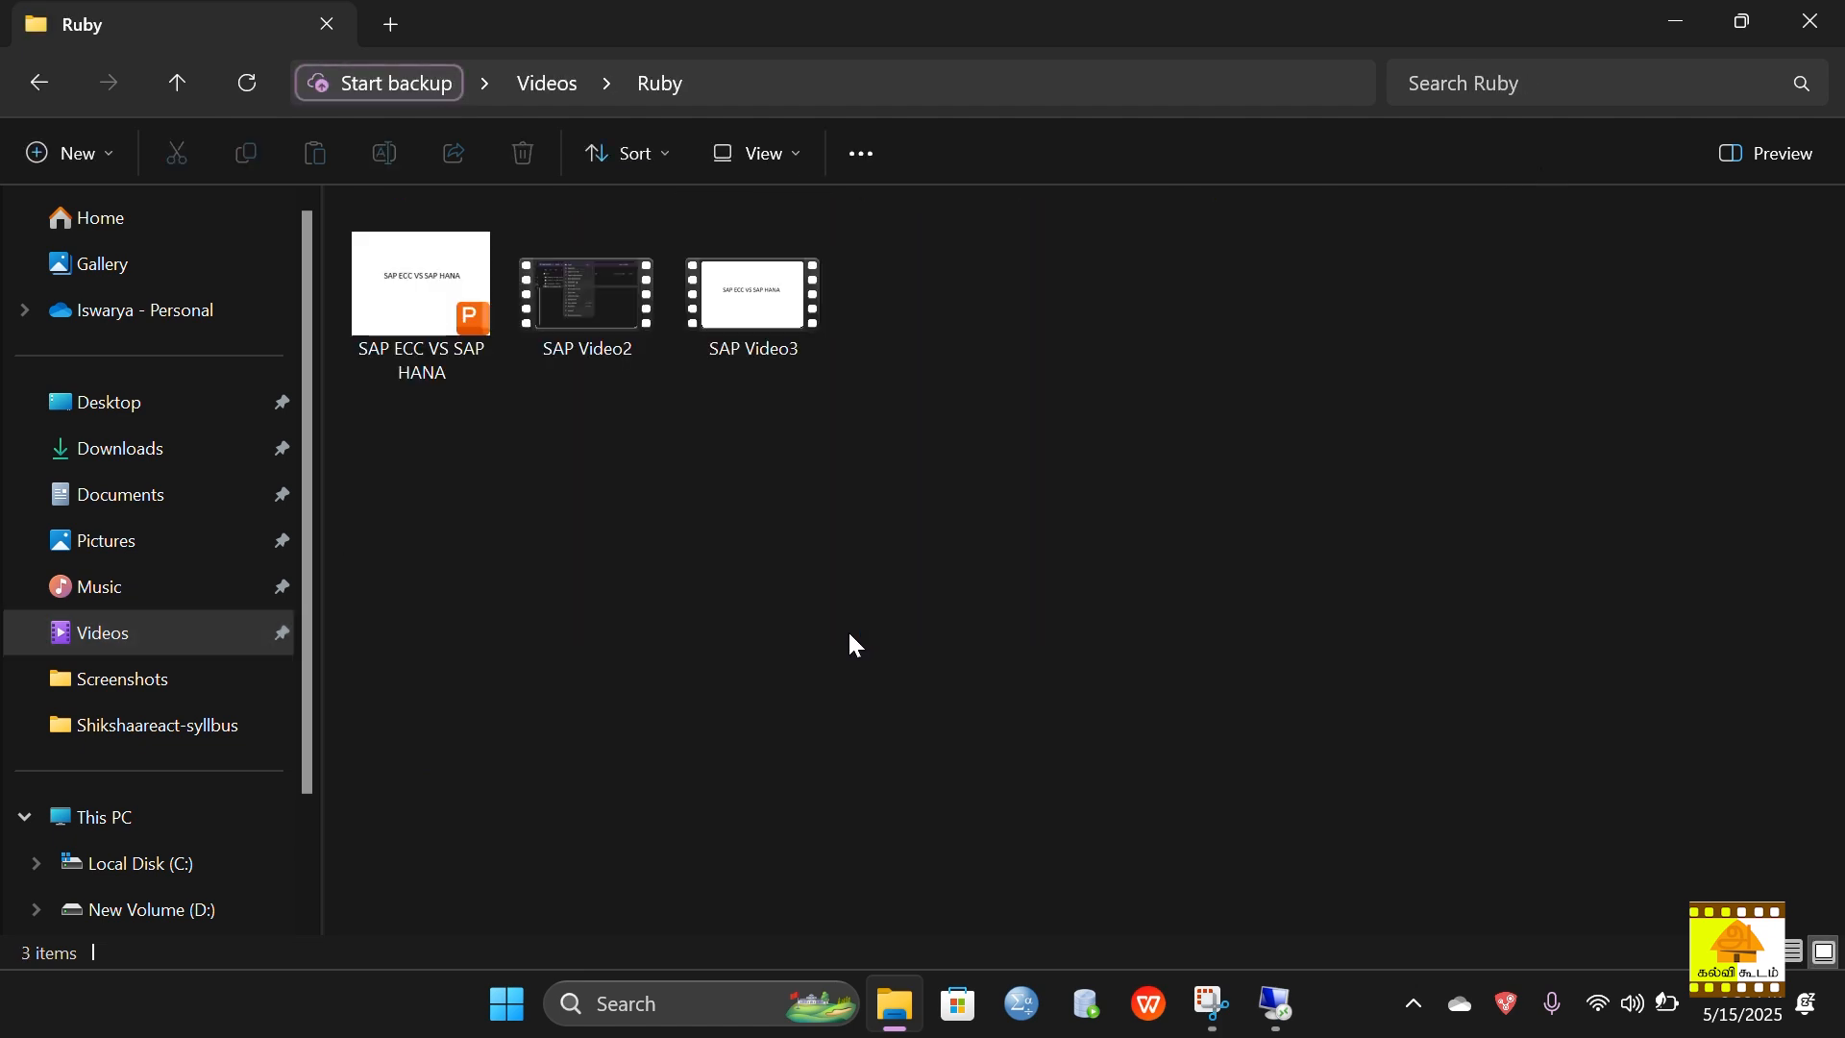
{"action": "key", "text": "alt+Left"}
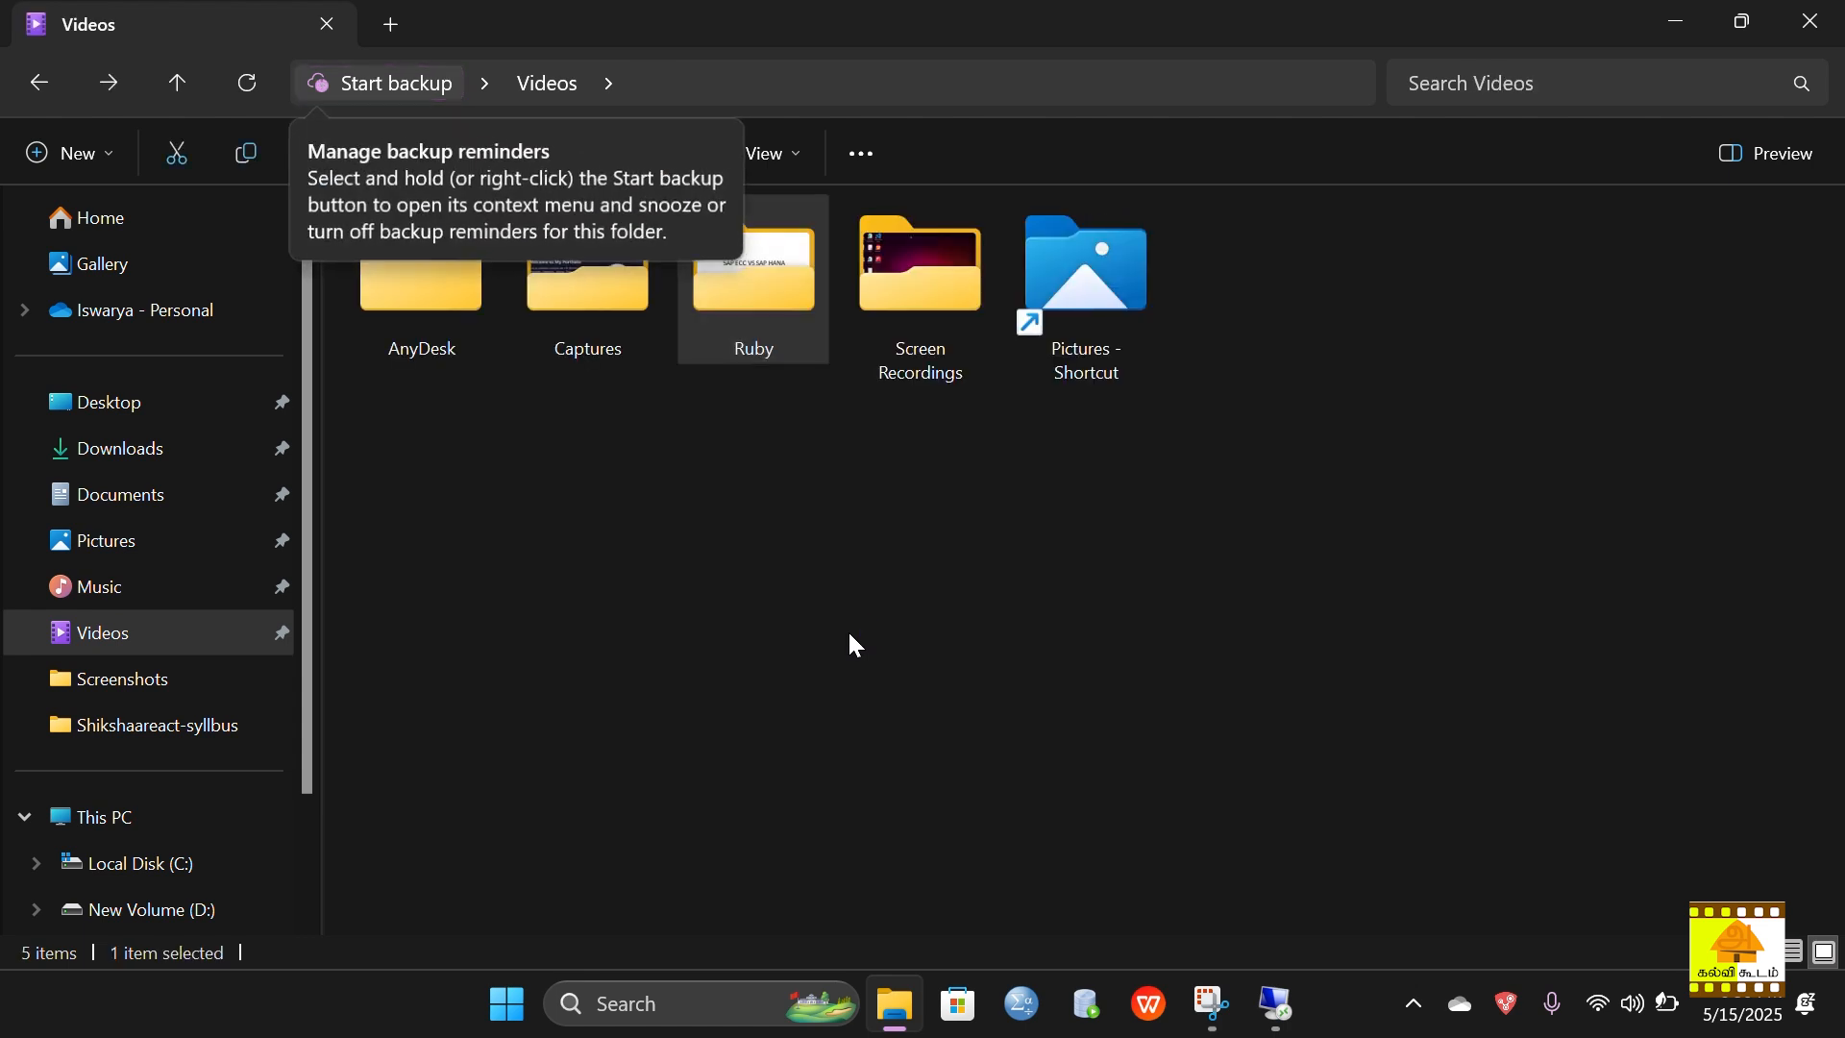
Step: Browse from Music through SAP GUI Installation File to PRES1\GUI\WINDOWS\WIN32
{"action": "left_click", "coordinate": [141, 603]}
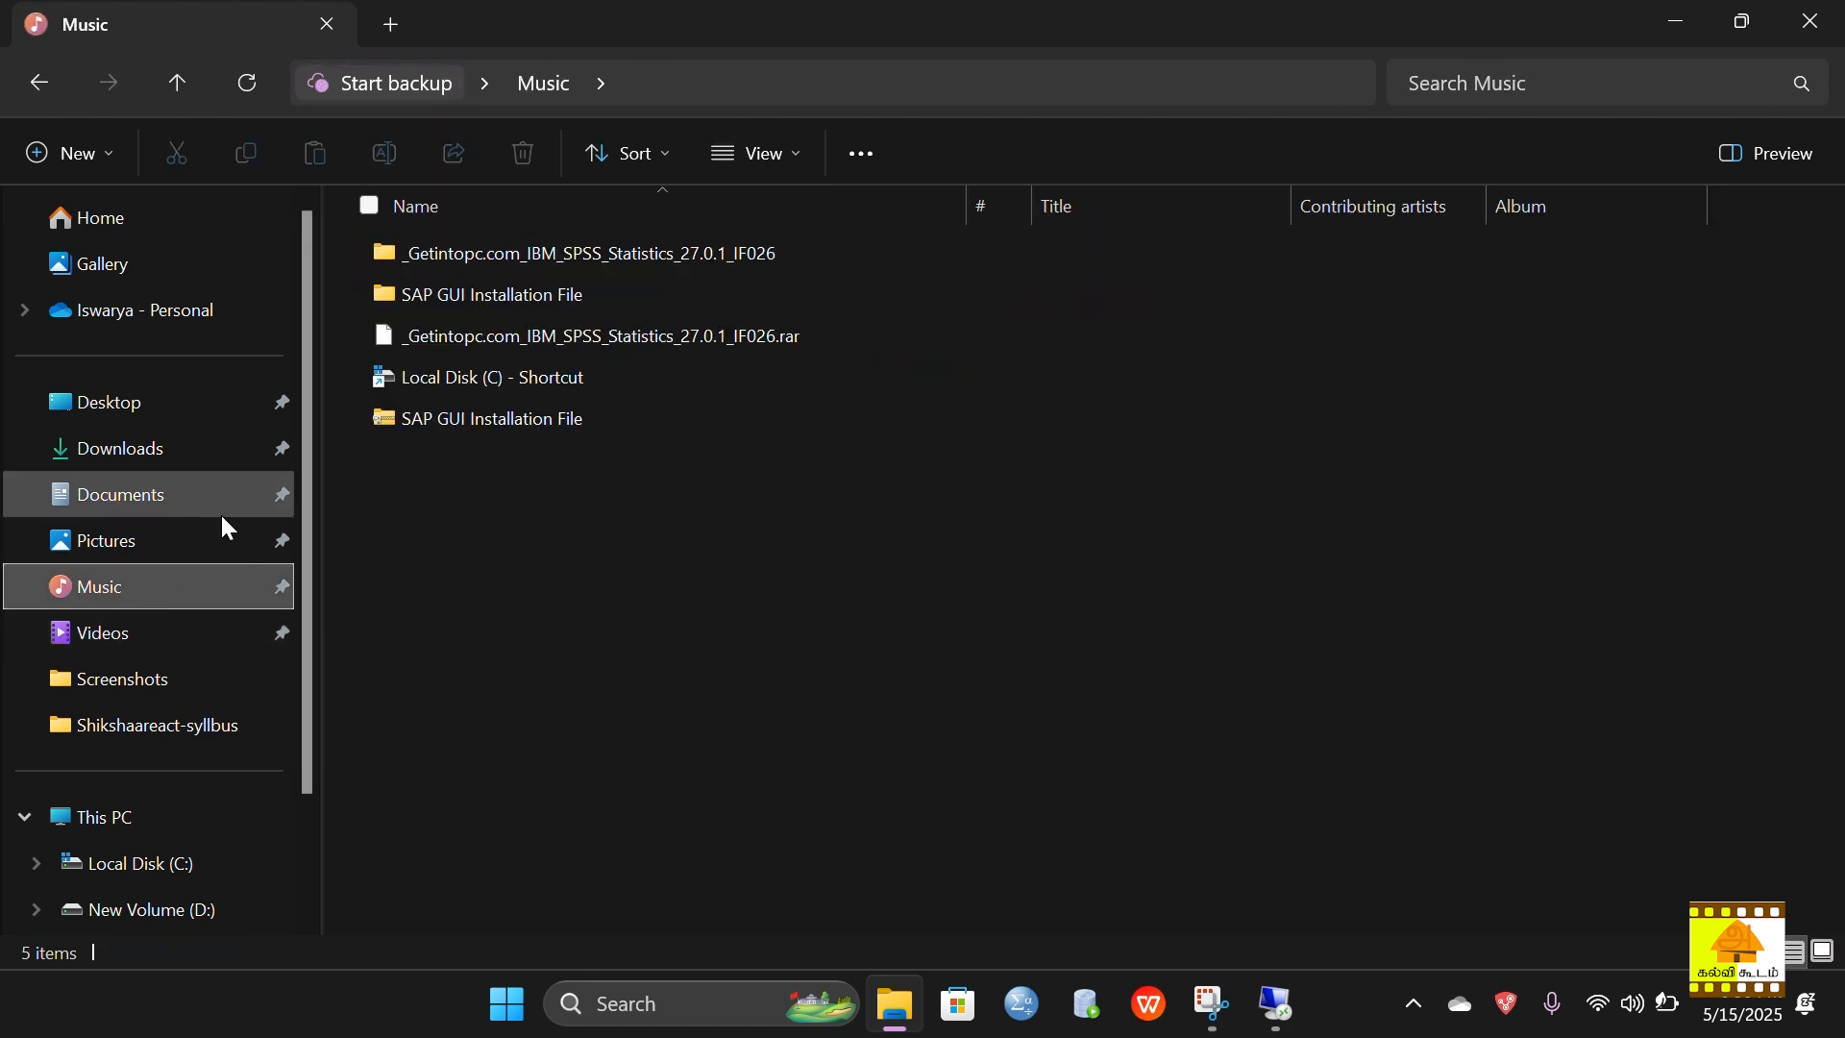
{"action": "left_click", "coordinate": [643, 299]}
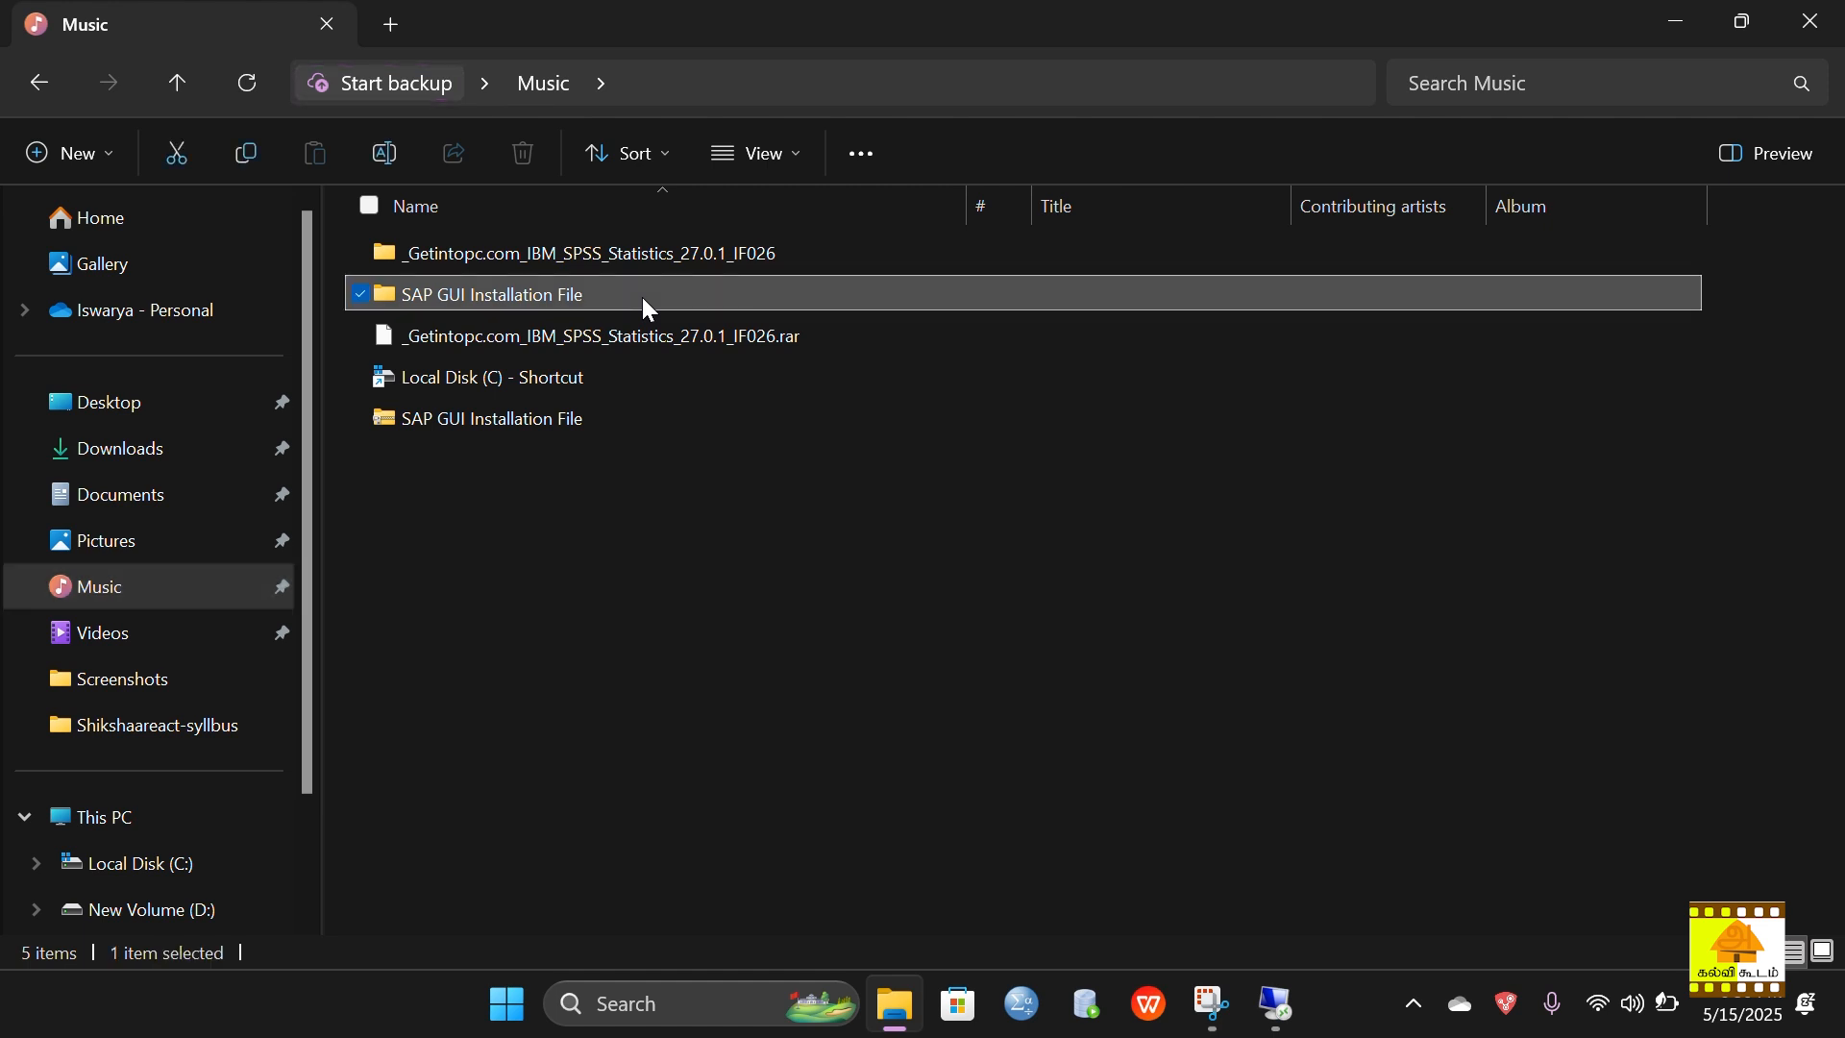
{"action": "double_click", "coordinate": [643, 298]}
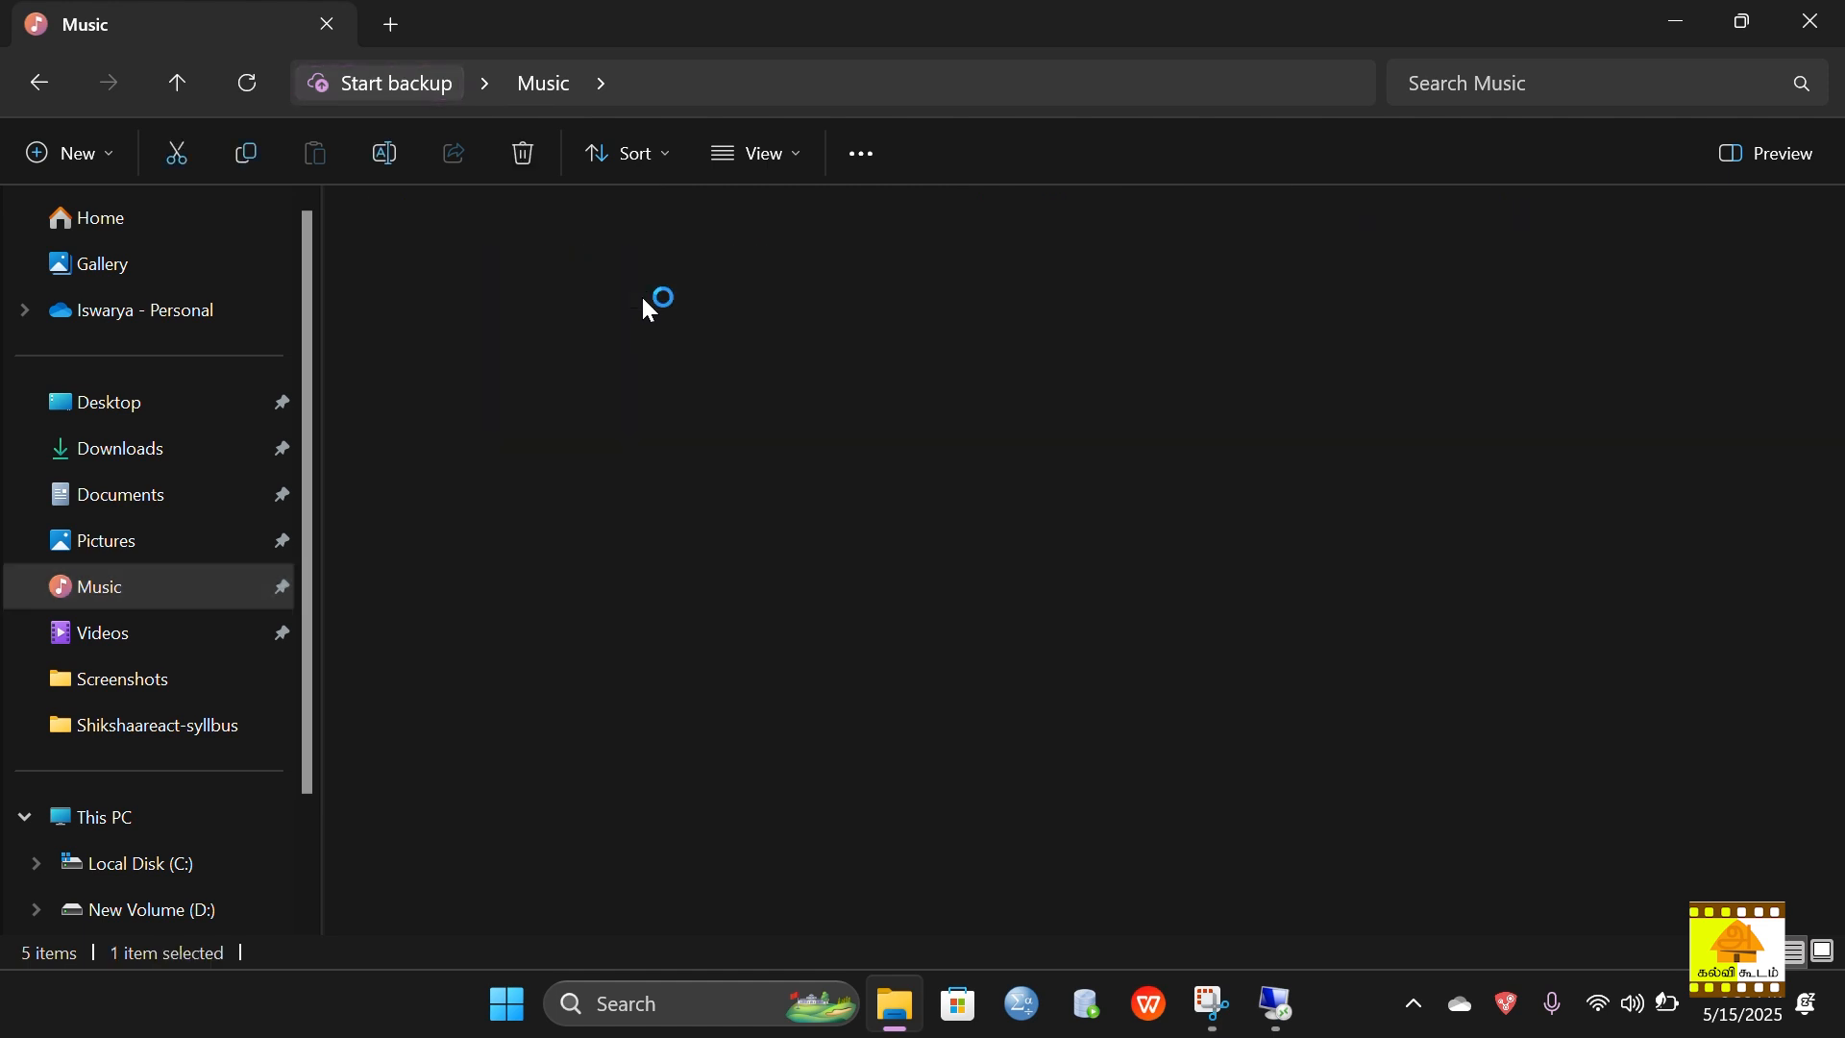
{"action": "double_click", "coordinate": [556, 253]}
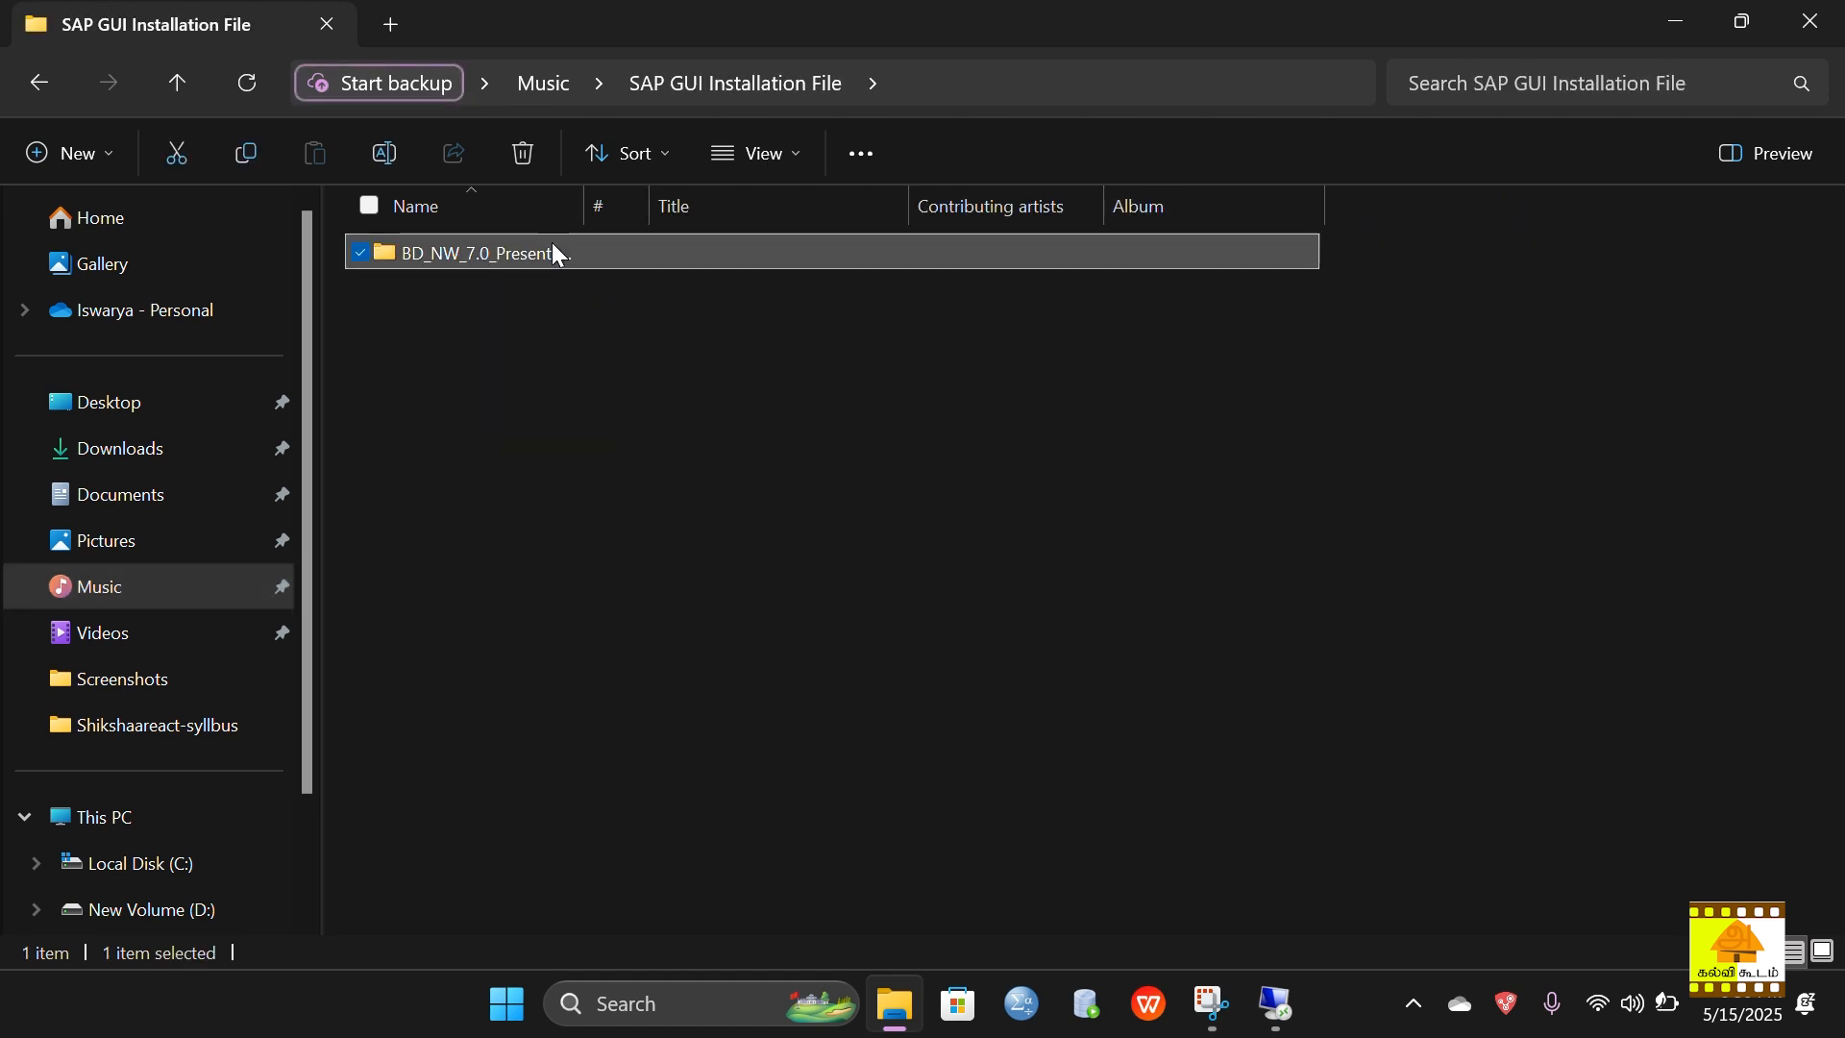
{"action": "double_click", "coordinate": [554, 253]}
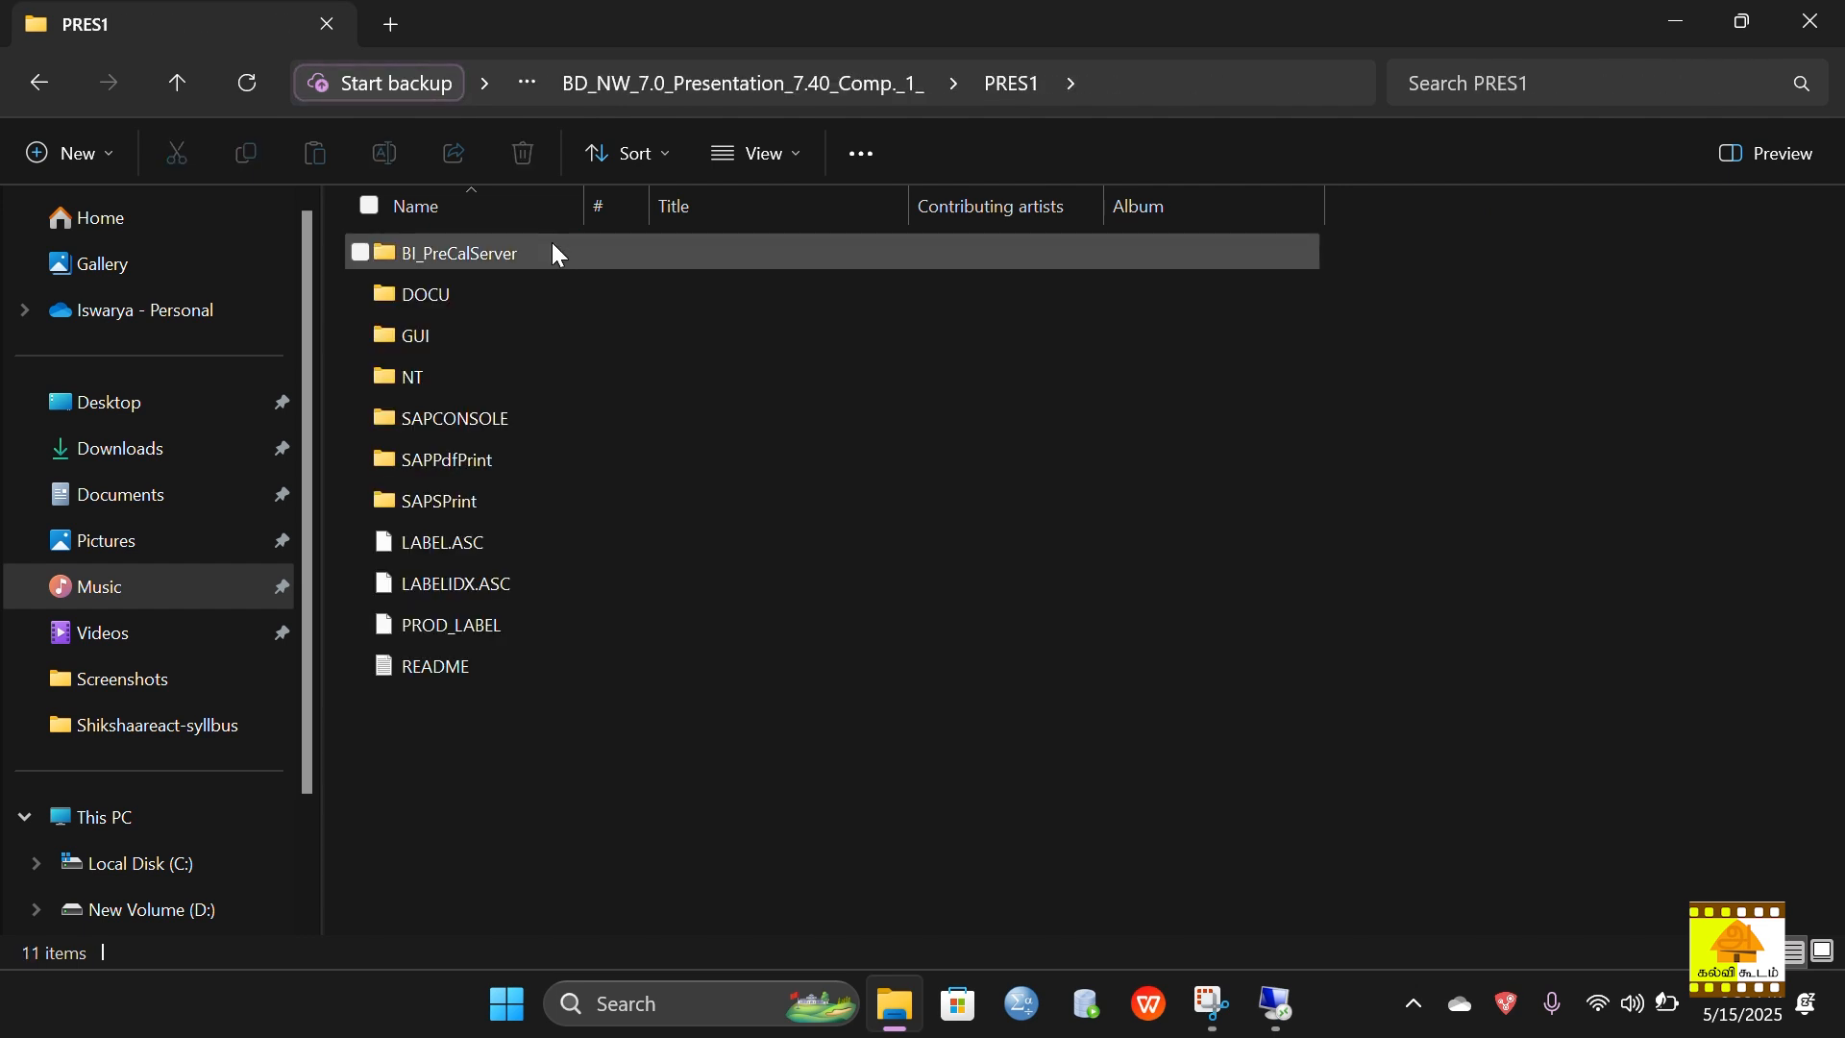
{"action": "double_click", "coordinate": [532, 336]}
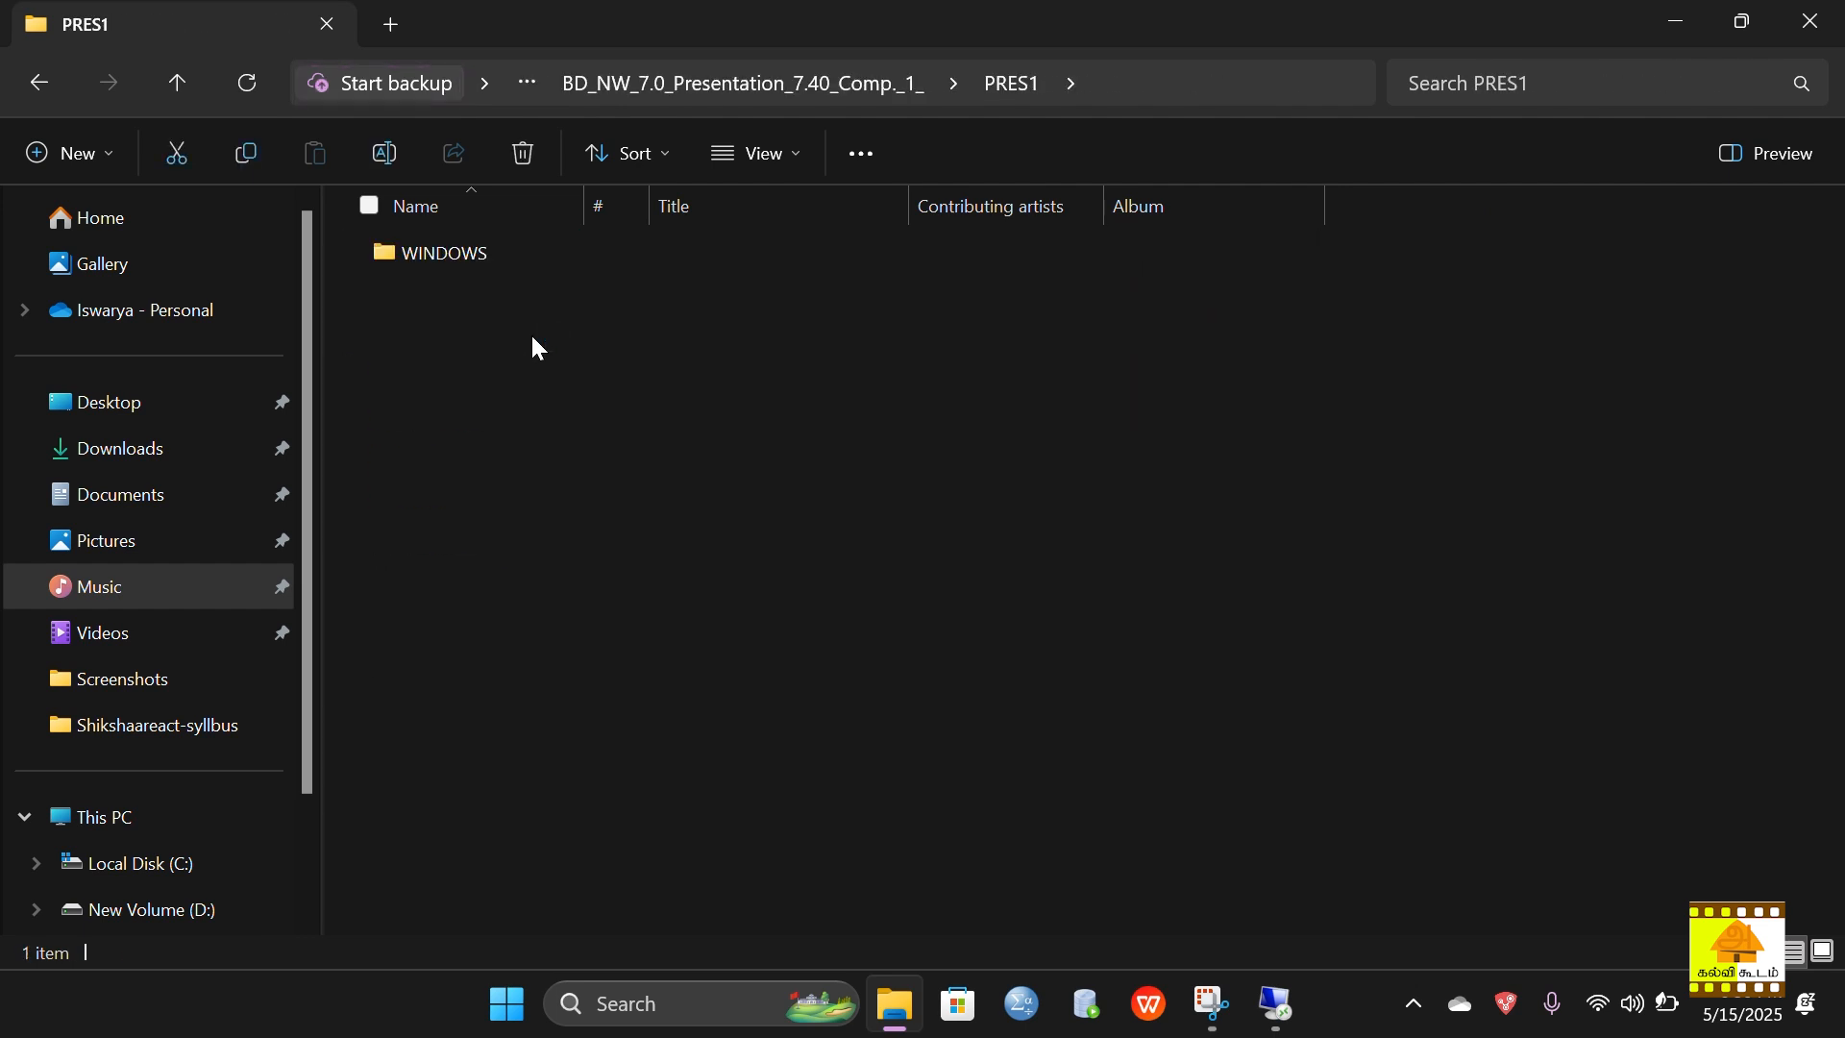
{"action": "left_click", "coordinate": [498, 256]}
{"action": "double_click", "coordinate": [493, 252]}
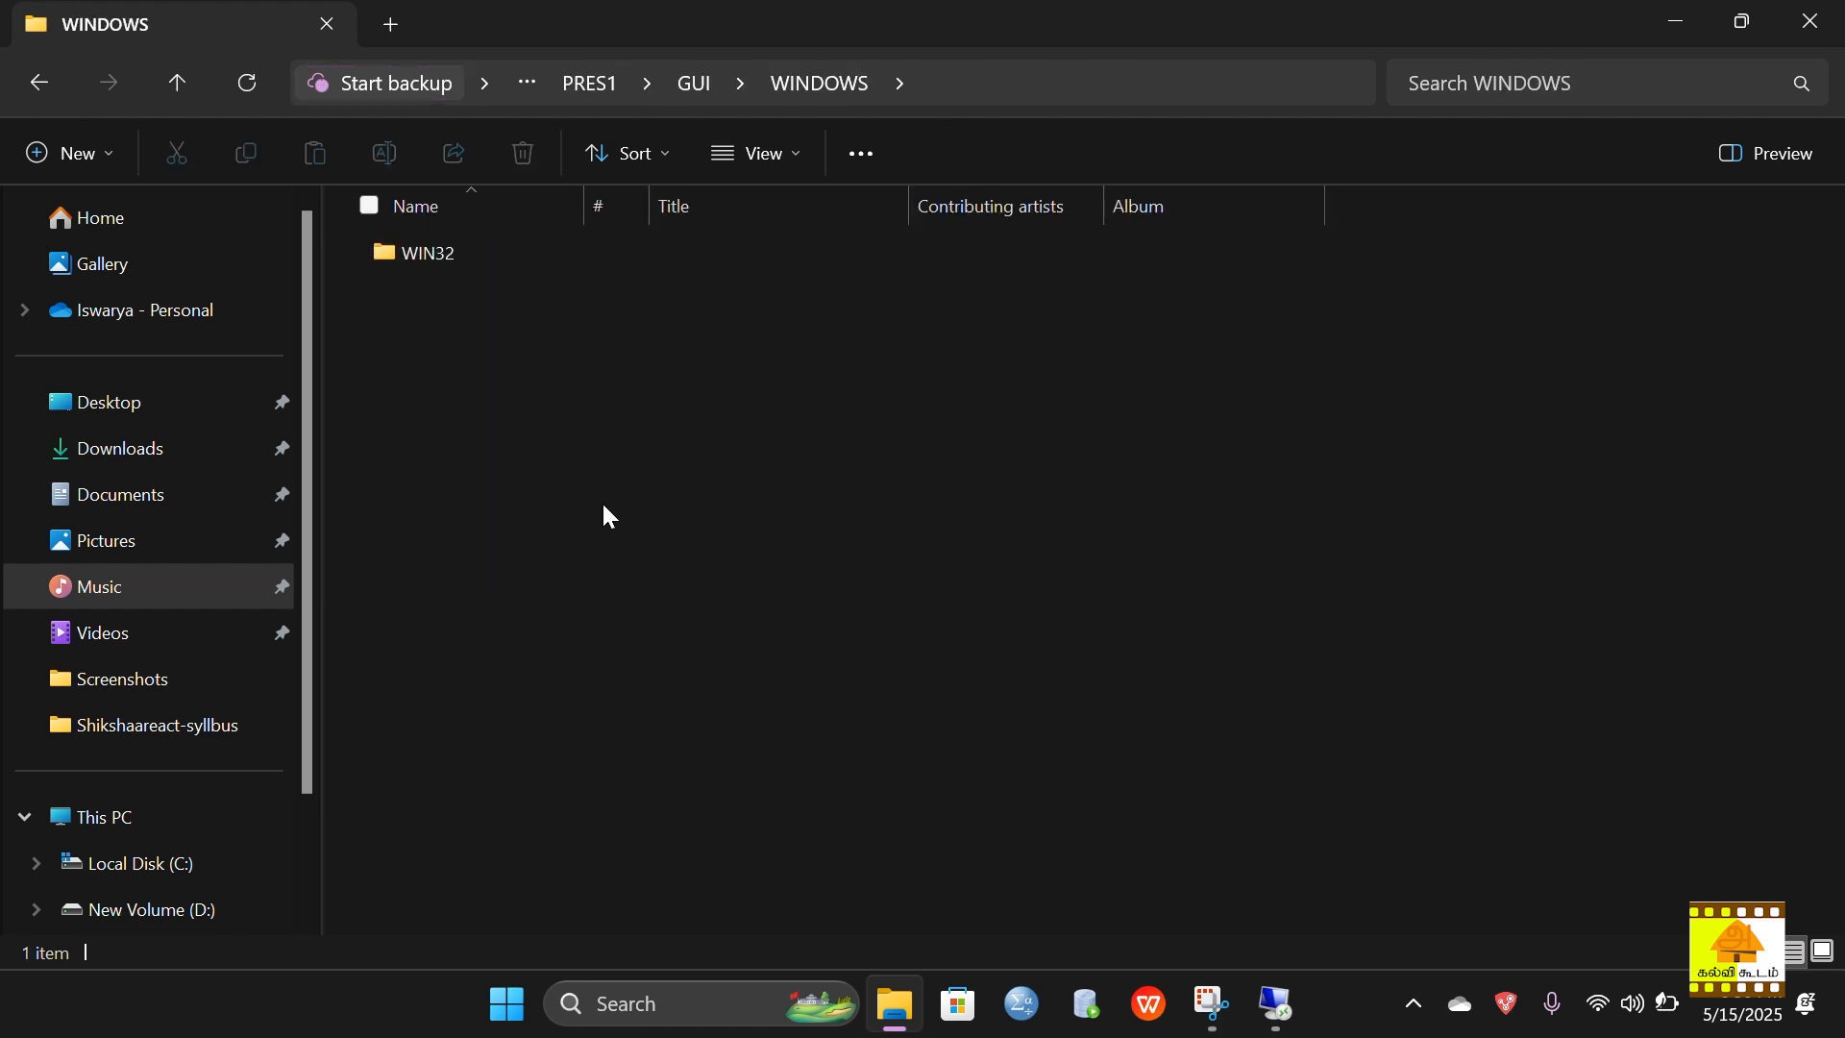
{"action": "left_click", "coordinate": [490, 256]}
{"action": "double_click", "coordinate": [490, 257]}
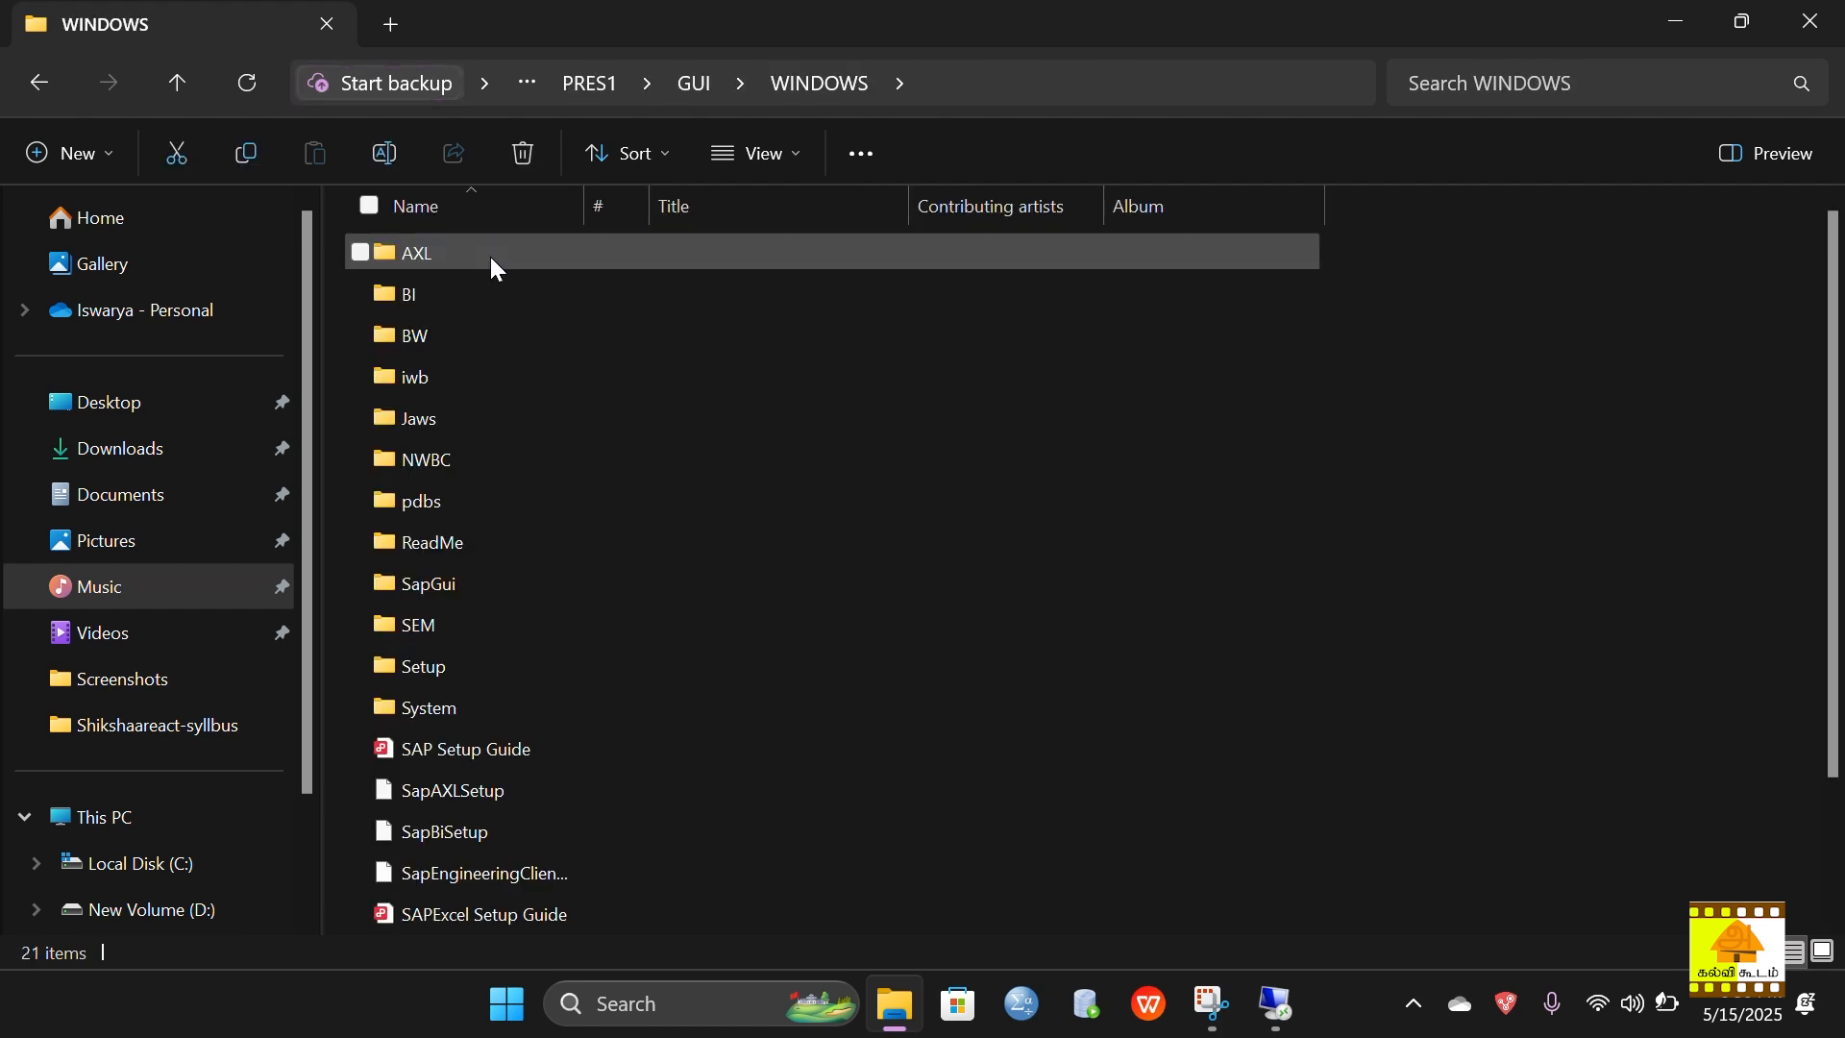
{"action": "scroll", "coordinate": [676, 736], "scroll_direction": "down", "scroll_amount": 2}
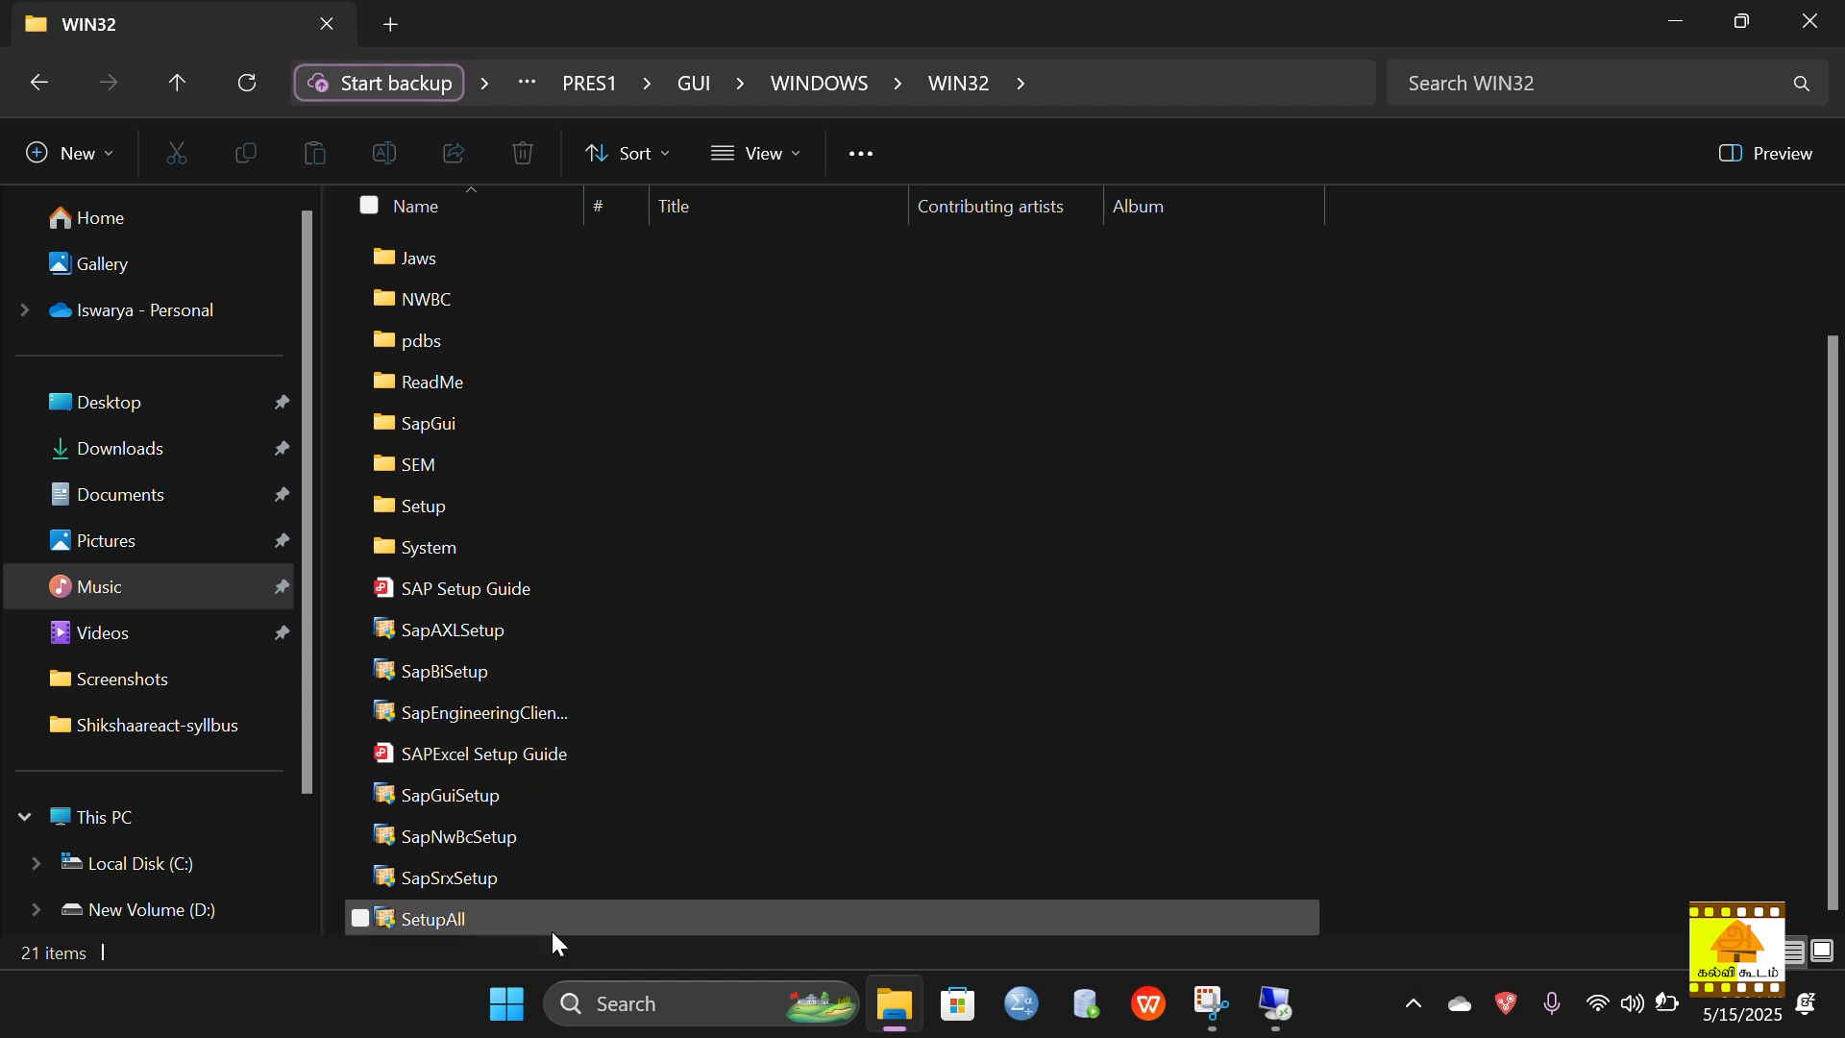
{"action": "mouse_move", "coordinate": [559, 934]}
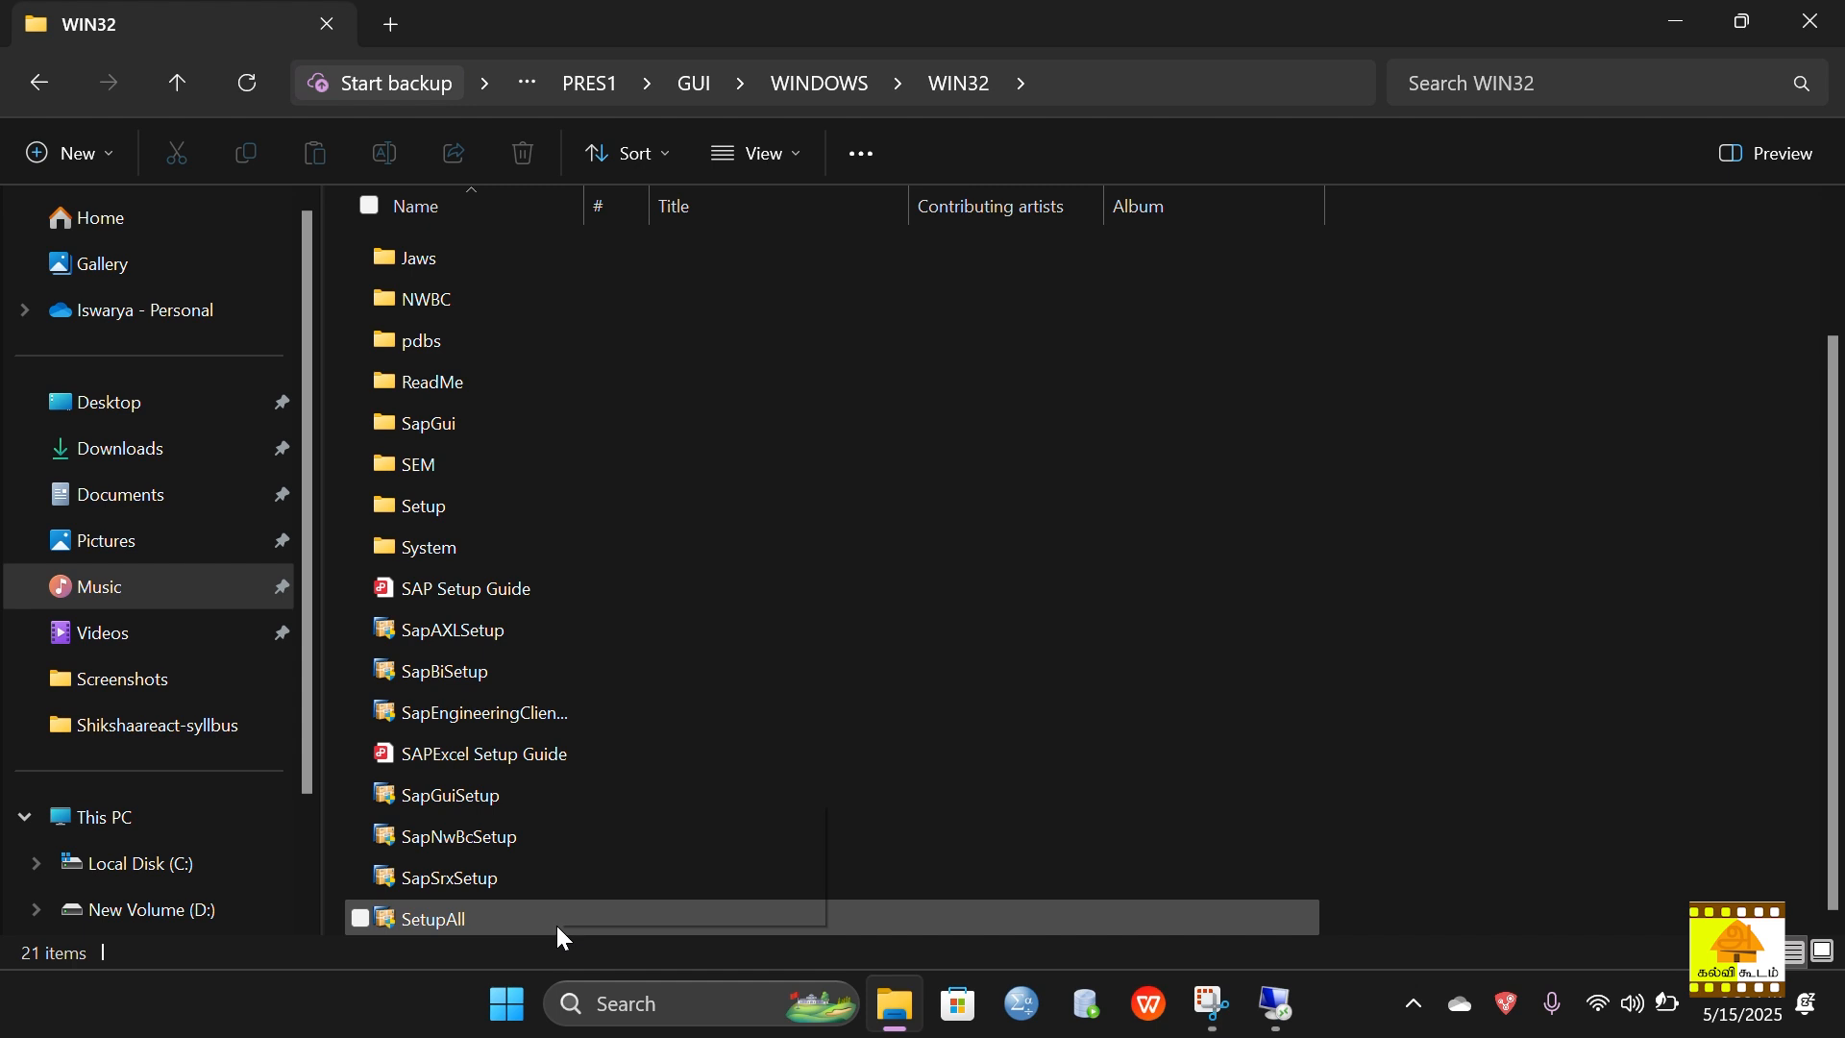
Step: Select the SetupAll installer and view its context menu, then minimize File Explorer
{"action": "right_click", "coordinate": [557, 925]}
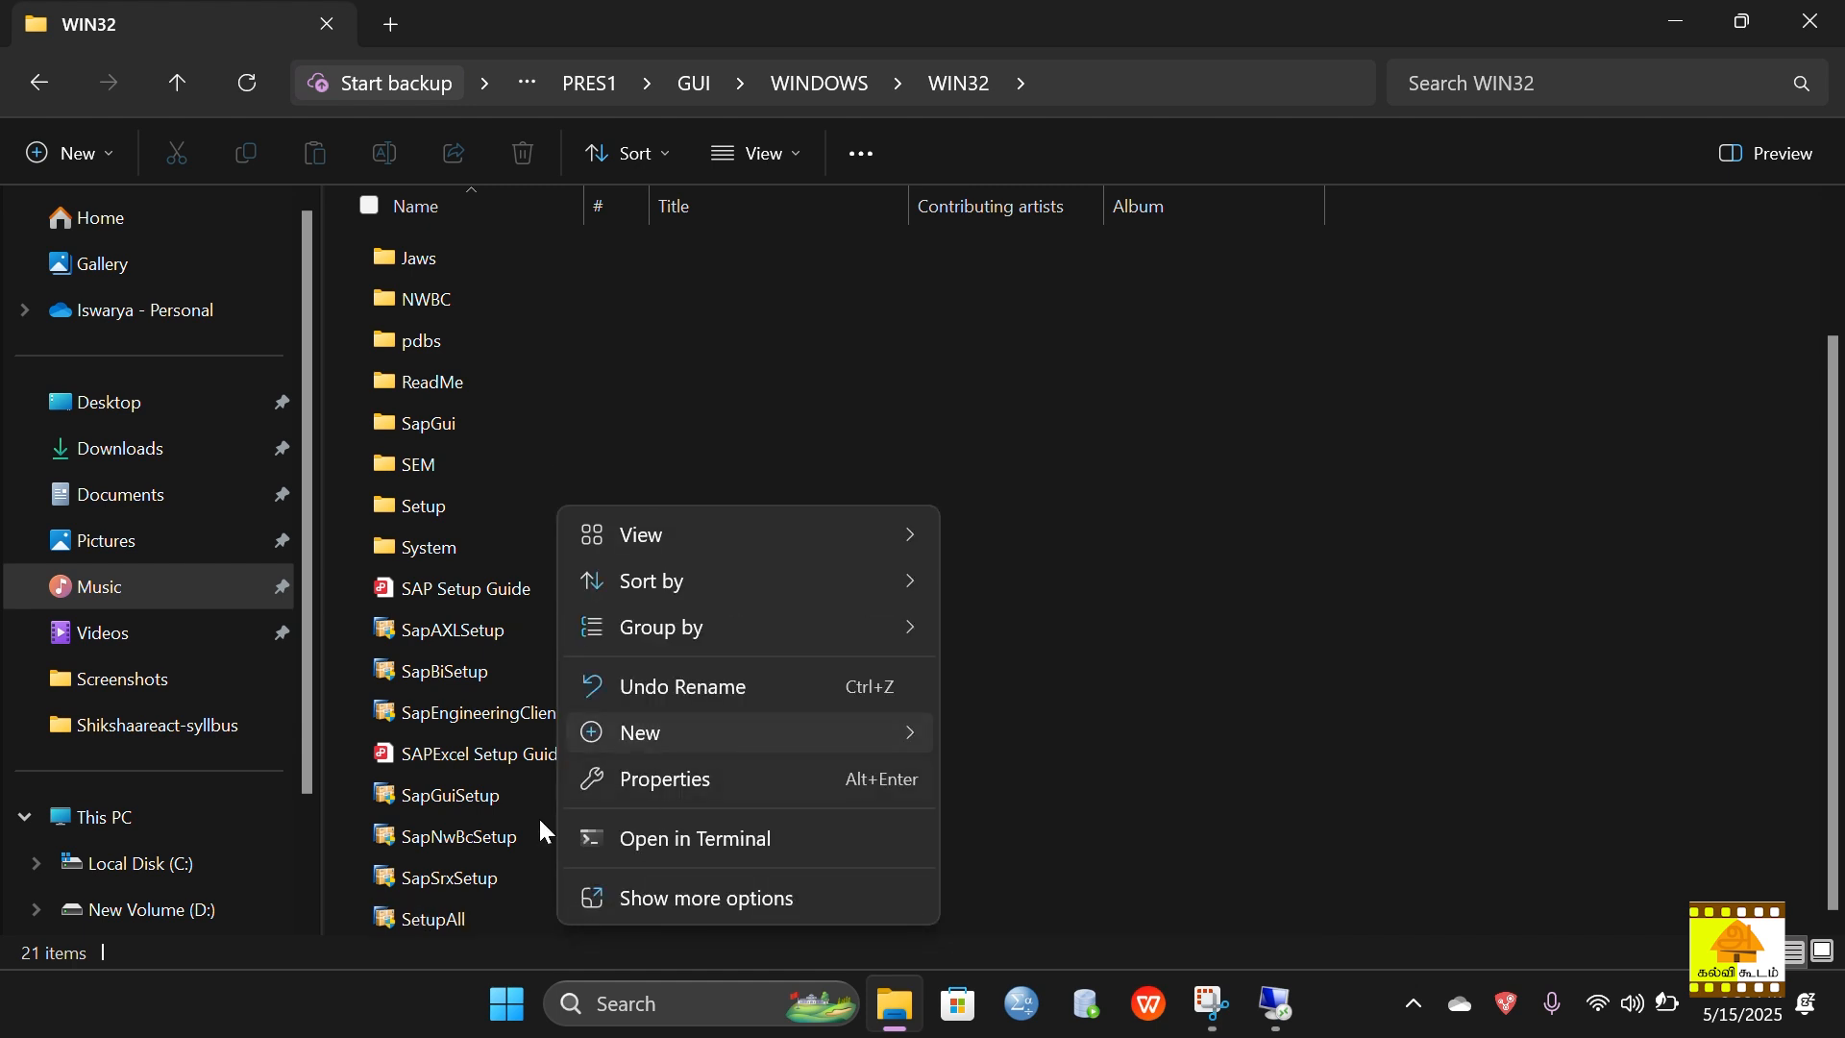
{"action": "left_click", "coordinate": [502, 918]}
{"action": "left_click", "coordinate": [504, 921]}
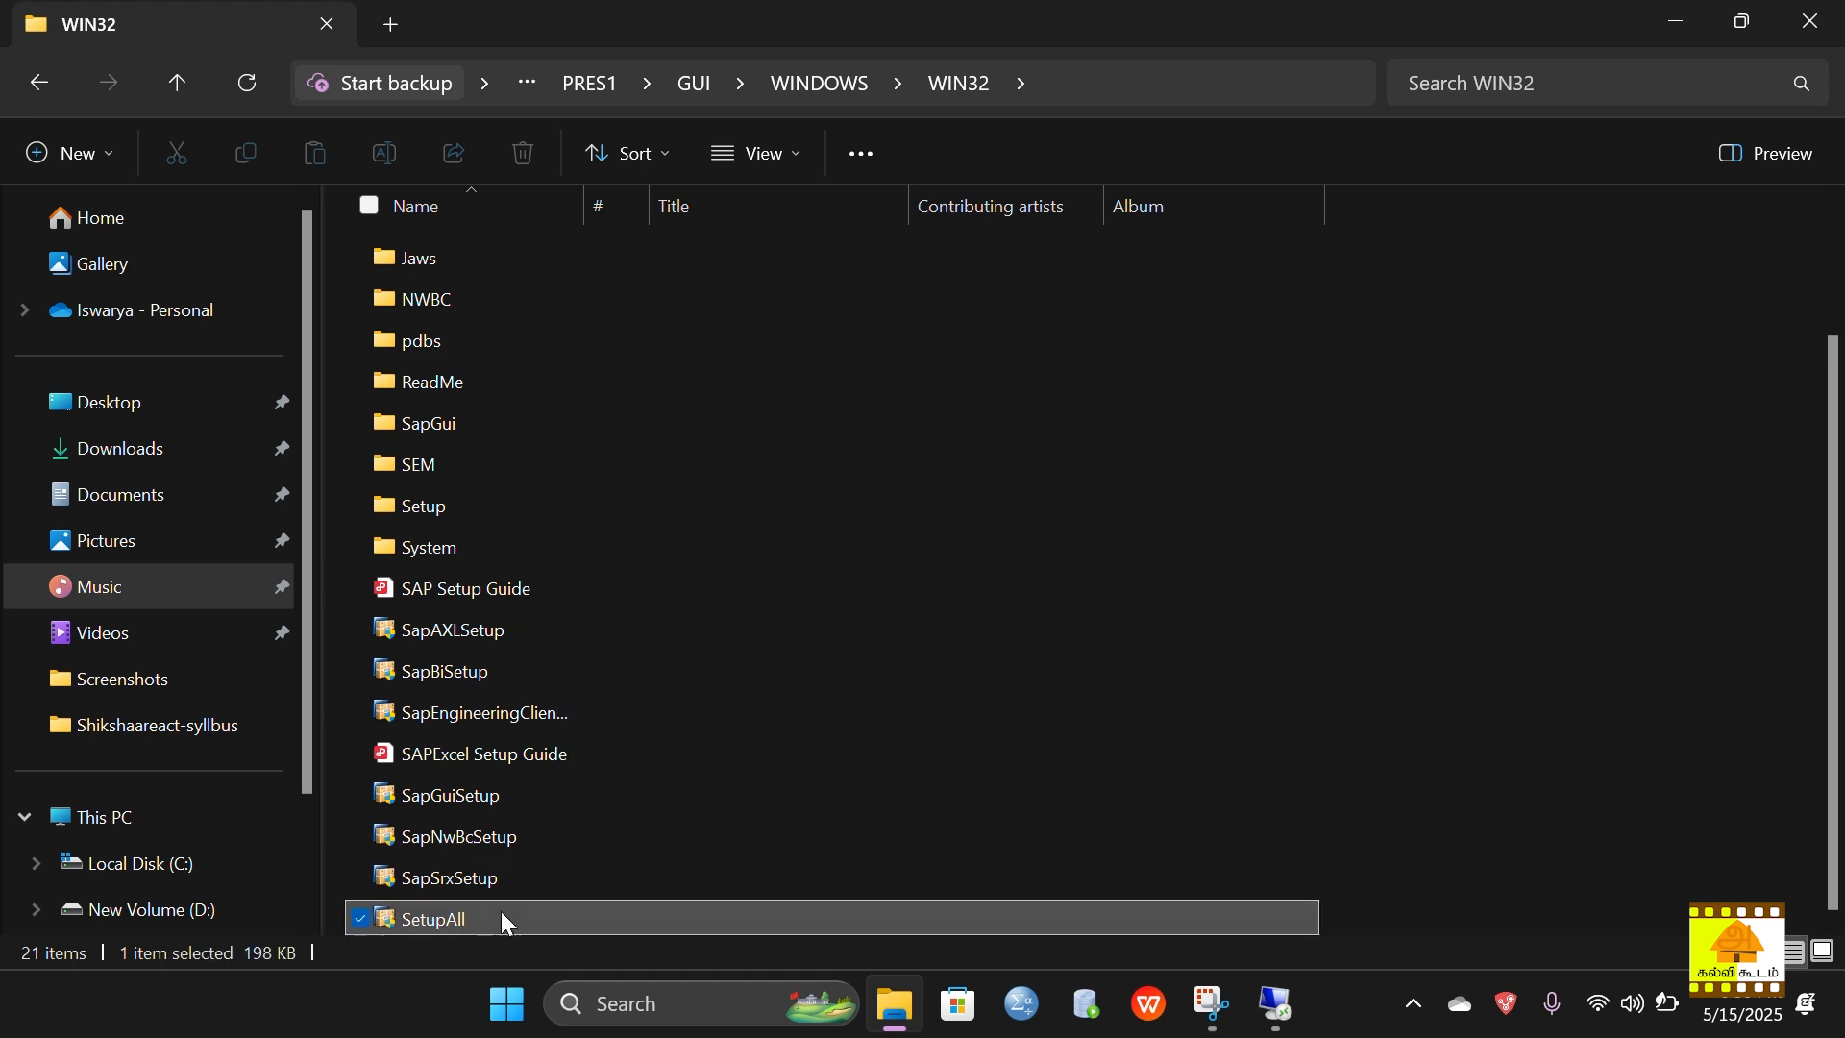
{"action": "right_click", "coordinate": [503, 919]}
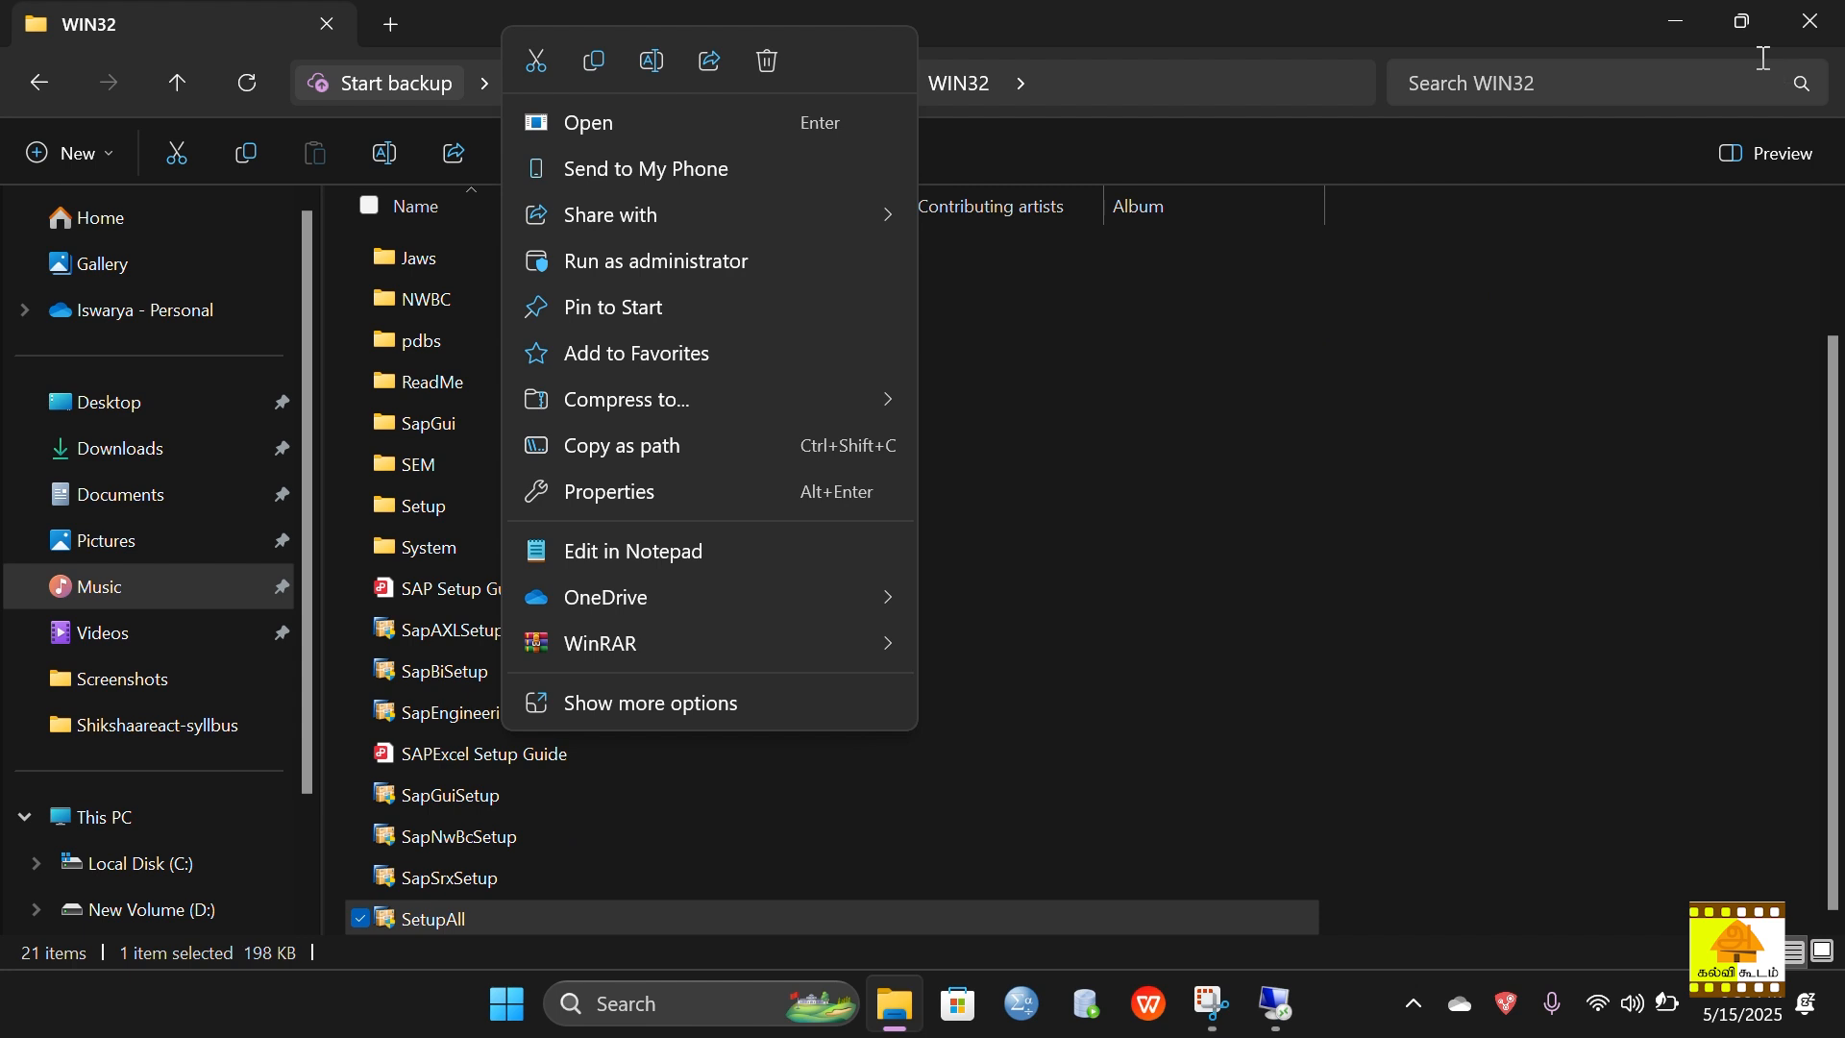
{"action": "left_click", "coordinate": [1684, 26]}
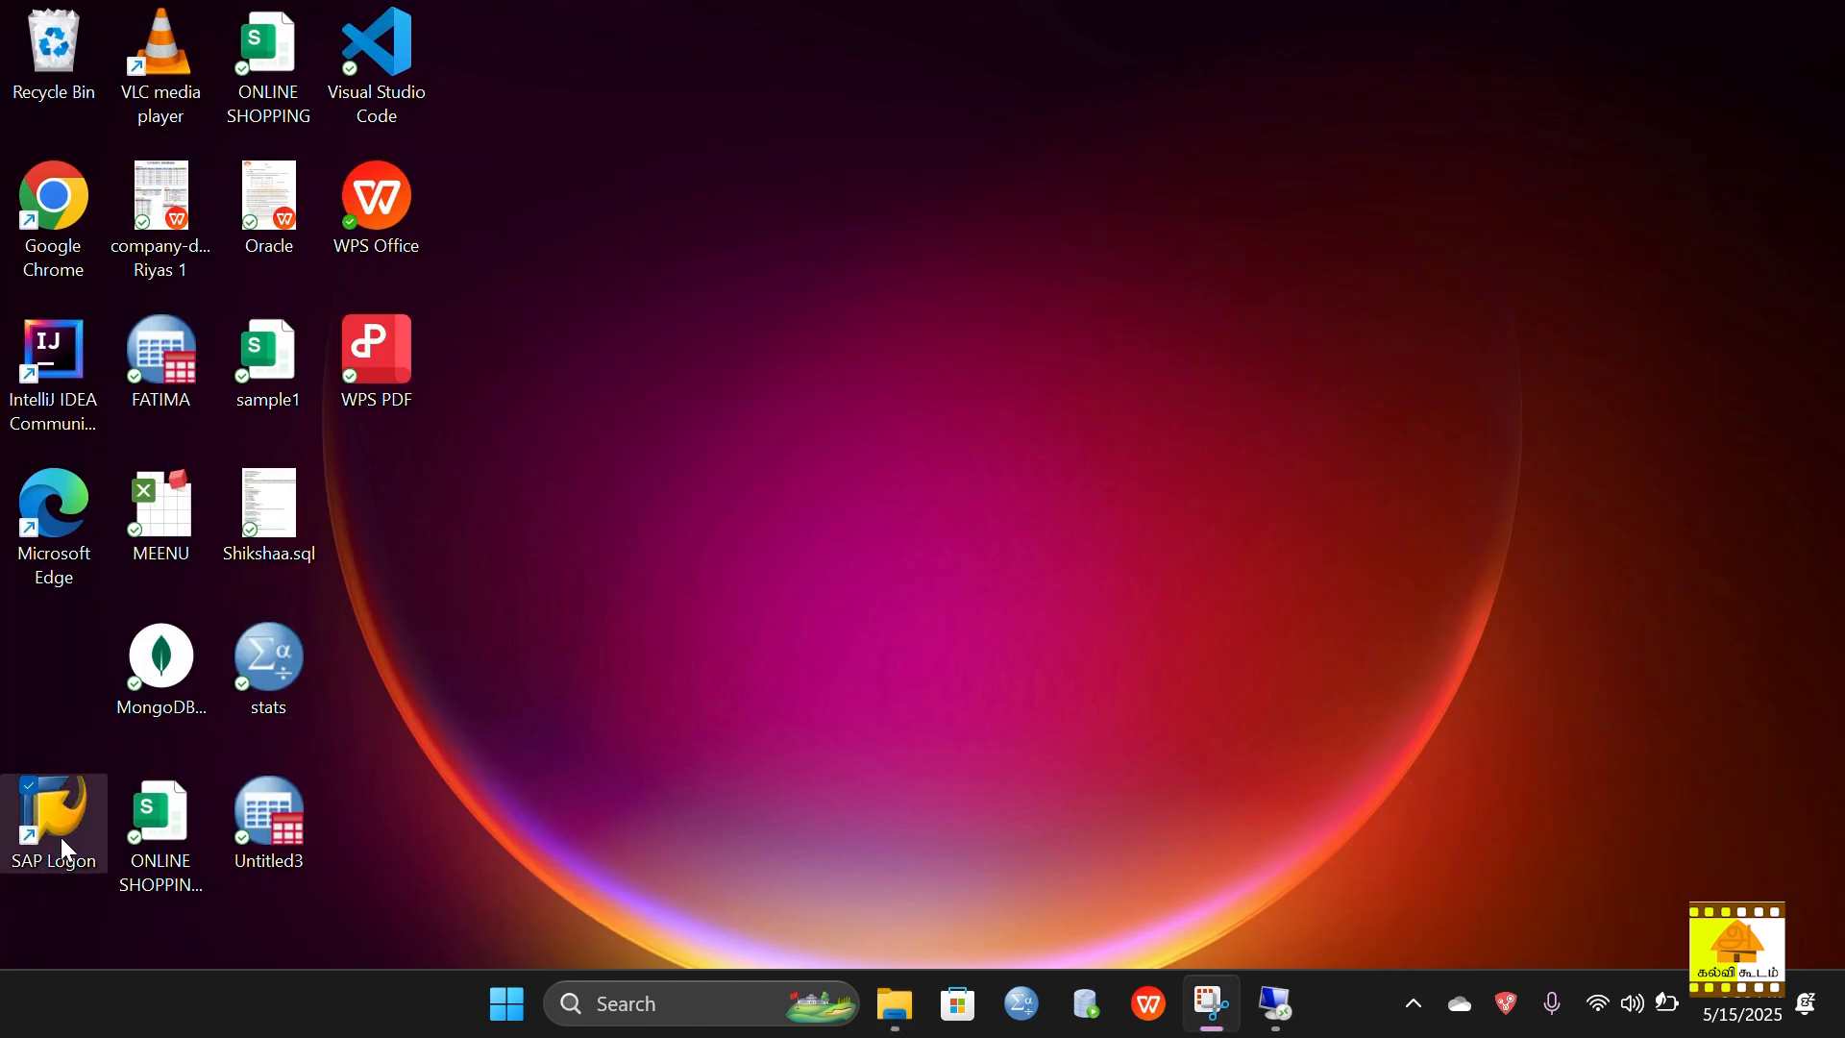
Step: Return to the remote server session and launch its SAP Logon shortcut
{"action": "left_click", "coordinate": [1276, 1016]}
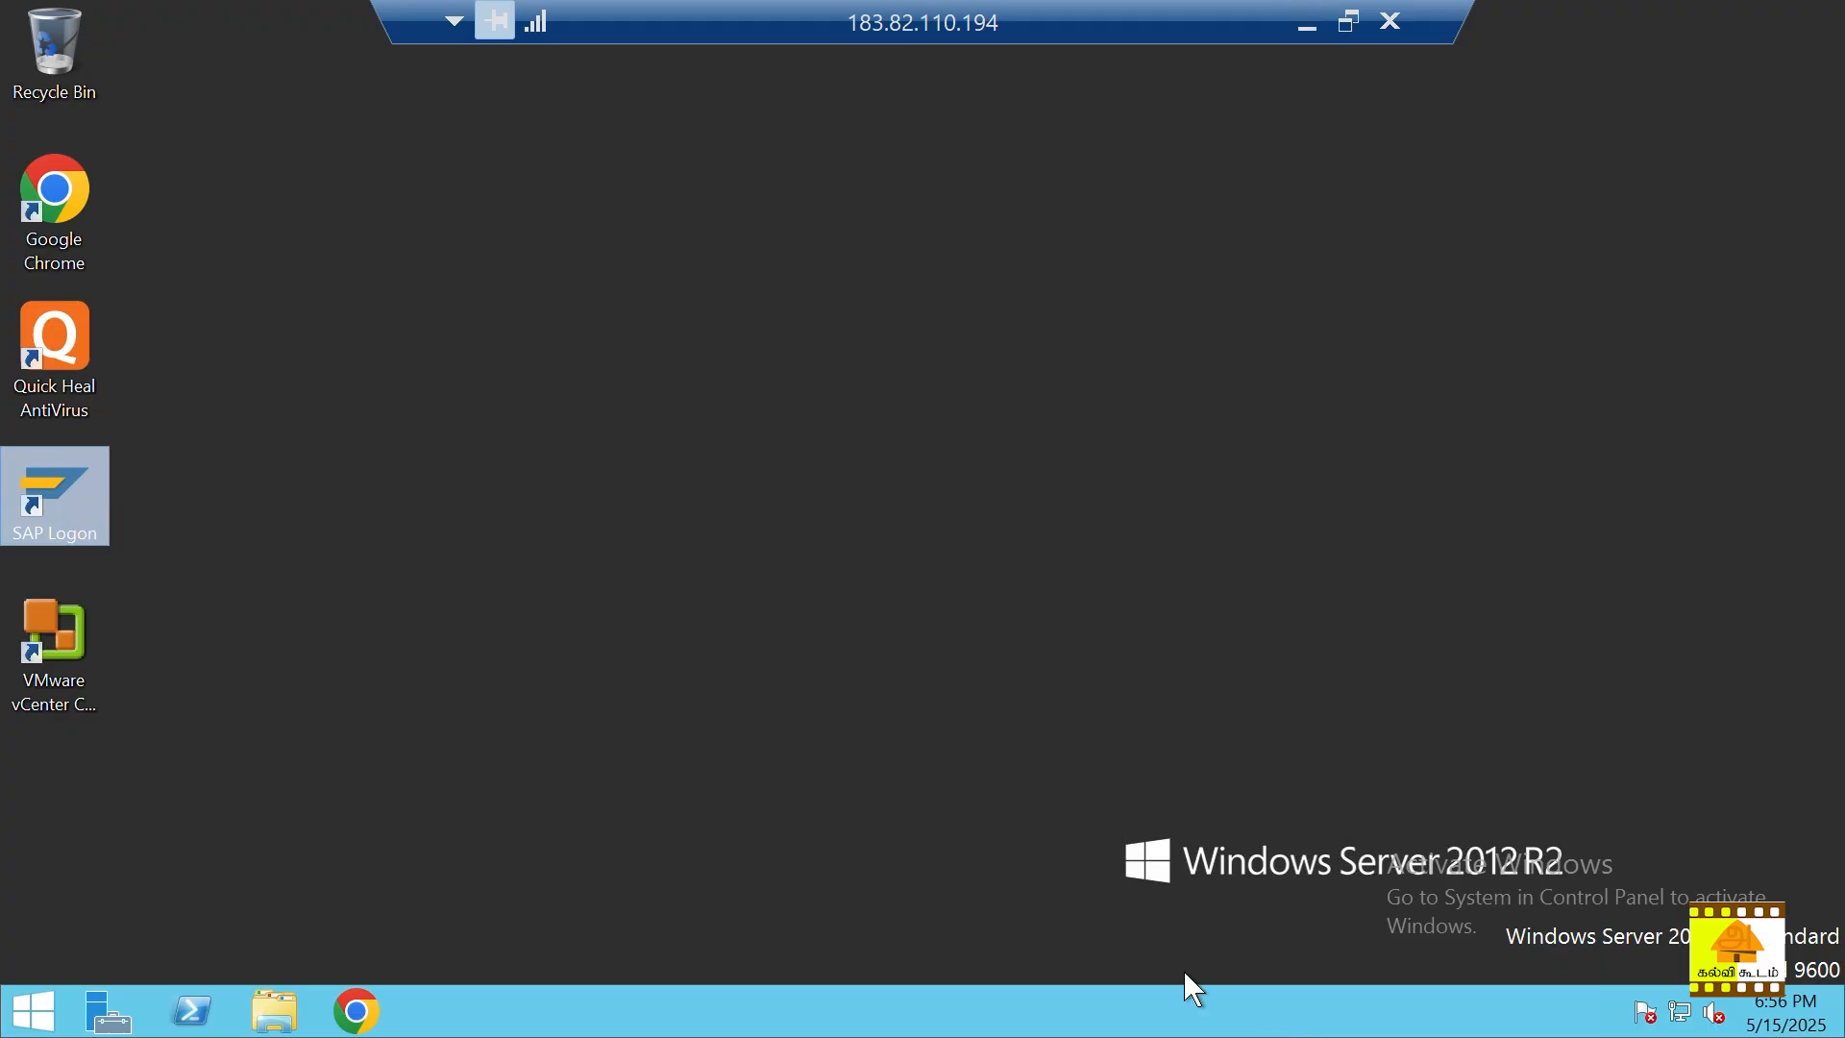
{"action": "double_click", "coordinate": [48, 519]}
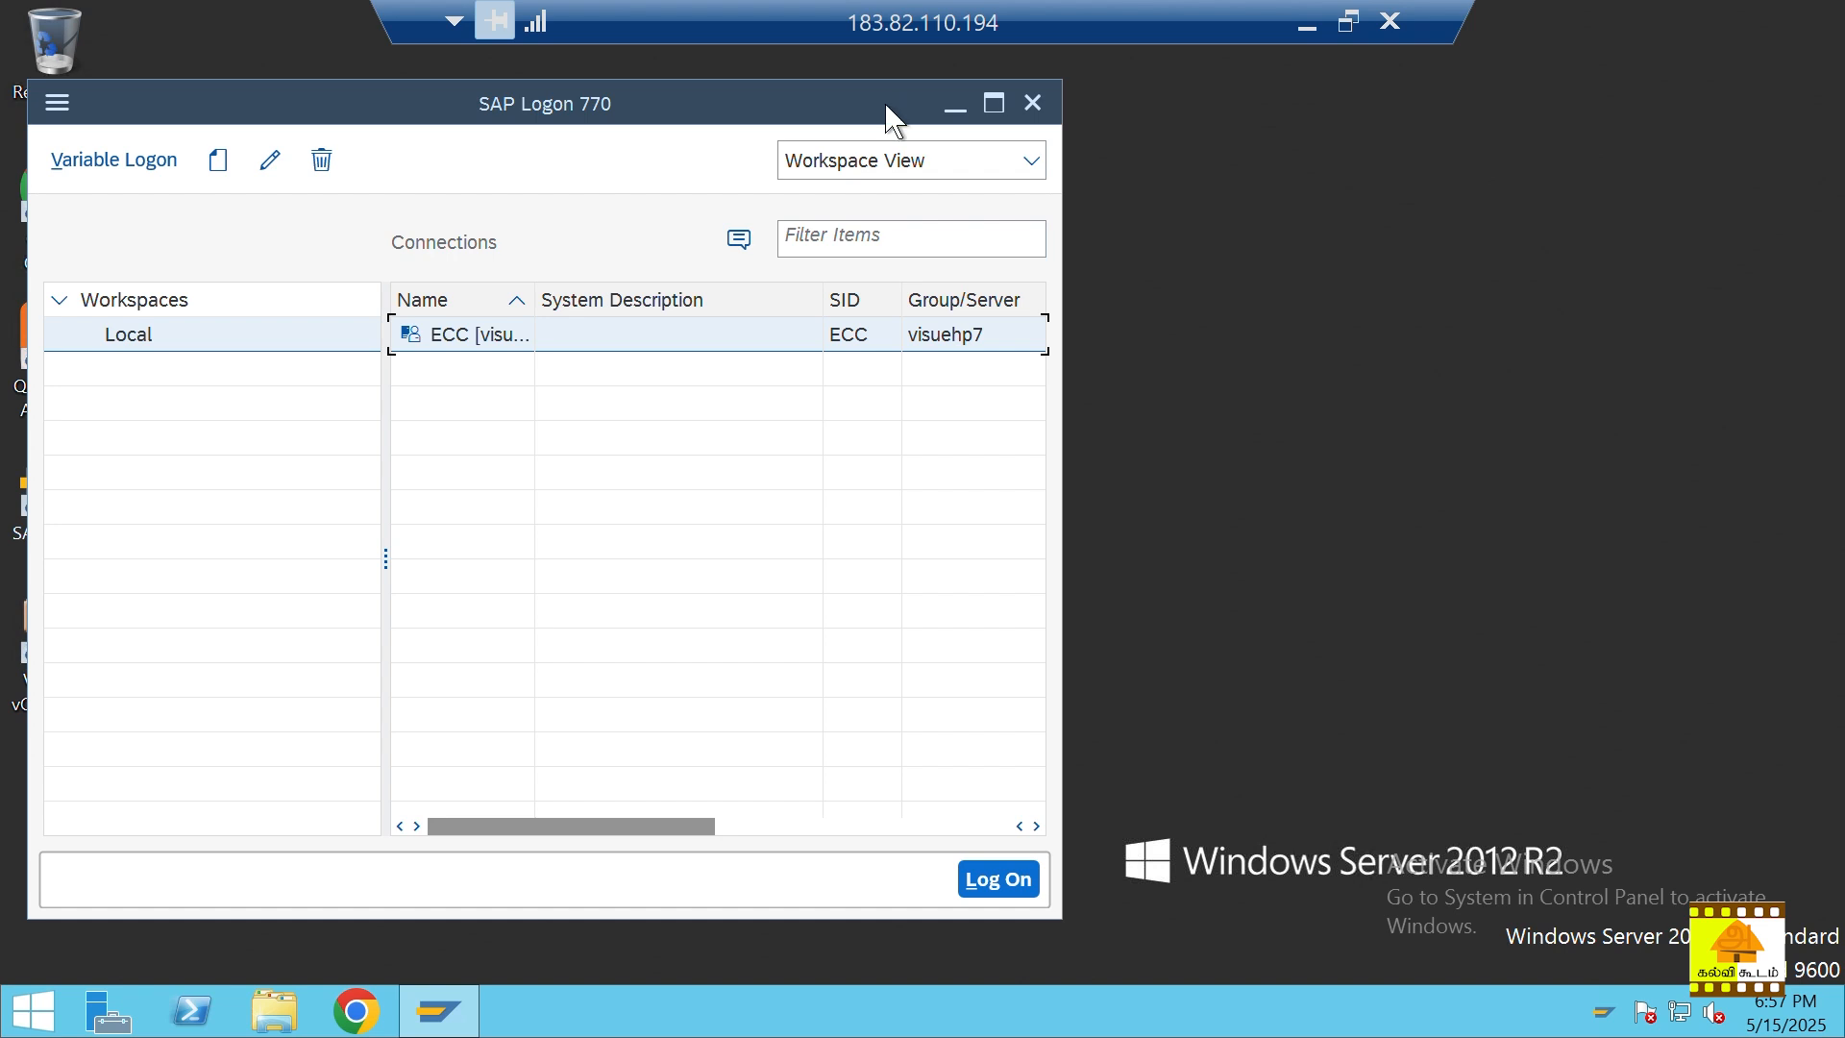
Step: Open the ECC entry's logon screen and maximize the window
{"action": "double_click", "coordinate": [812, 337]}
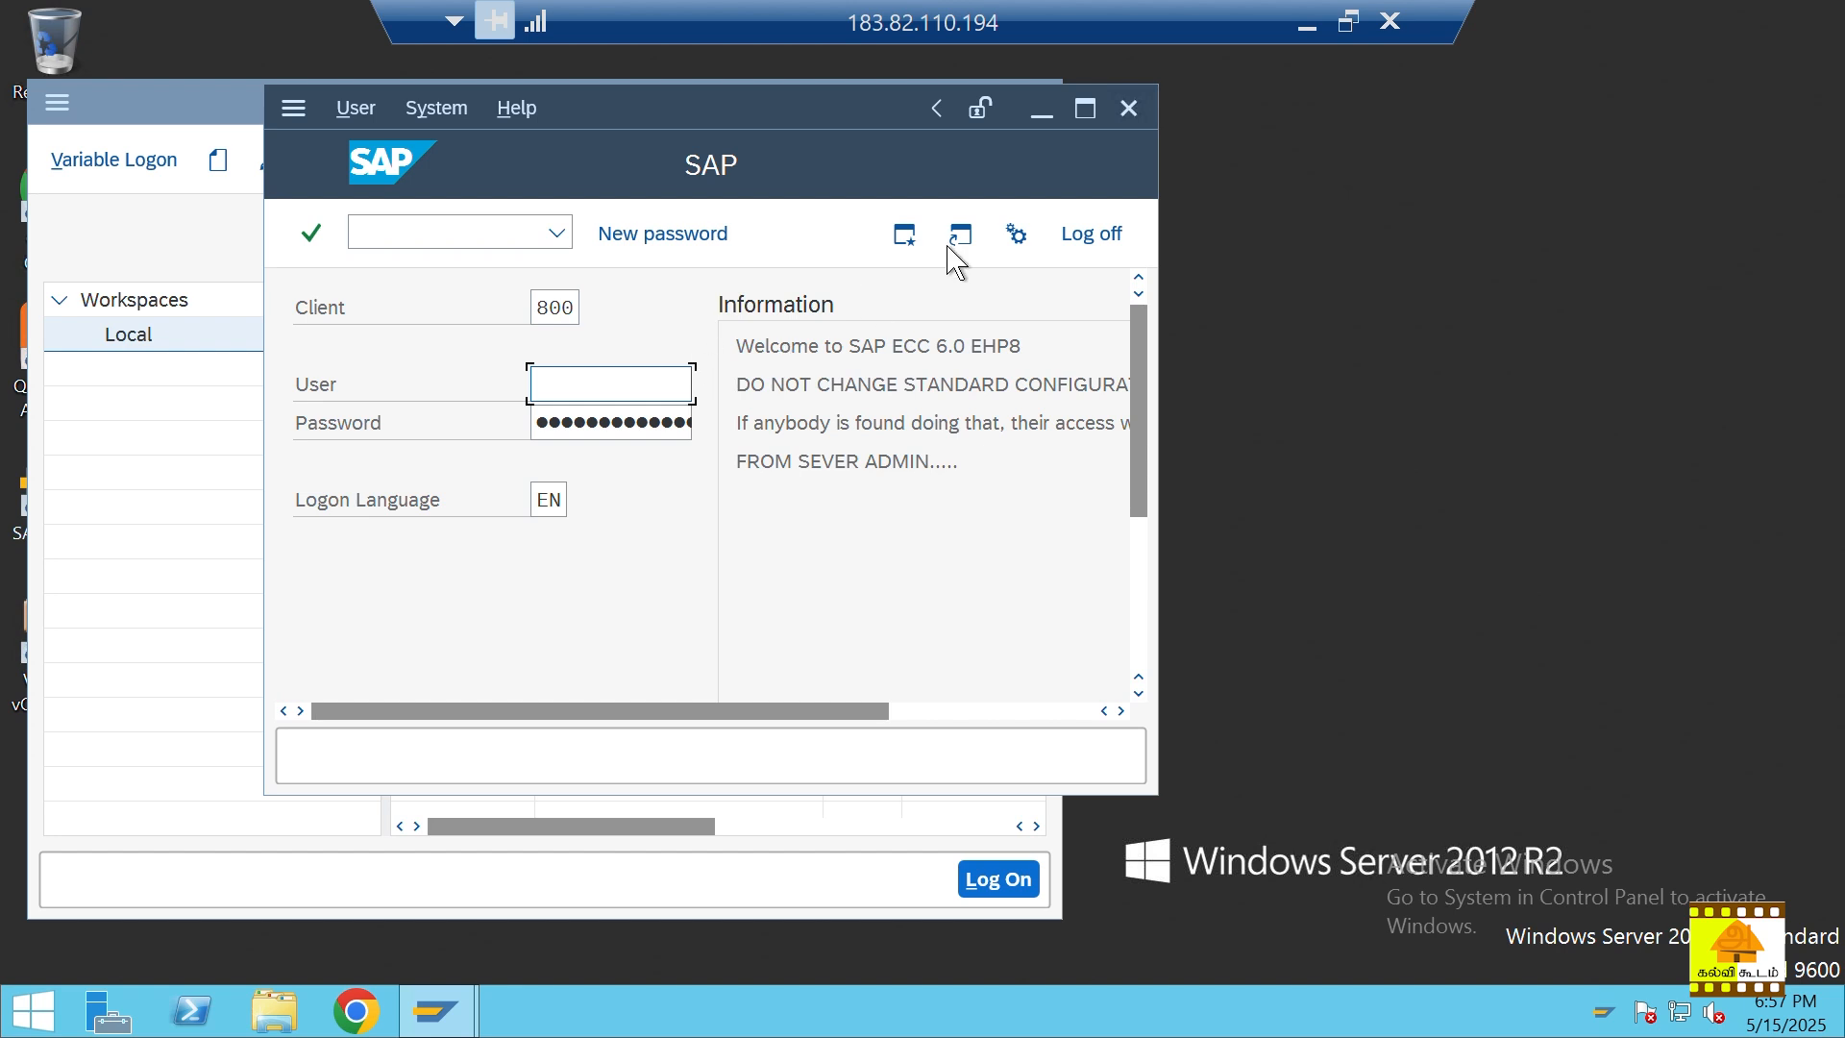
{"action": "left_click", "coordinate": [1085, 108]}
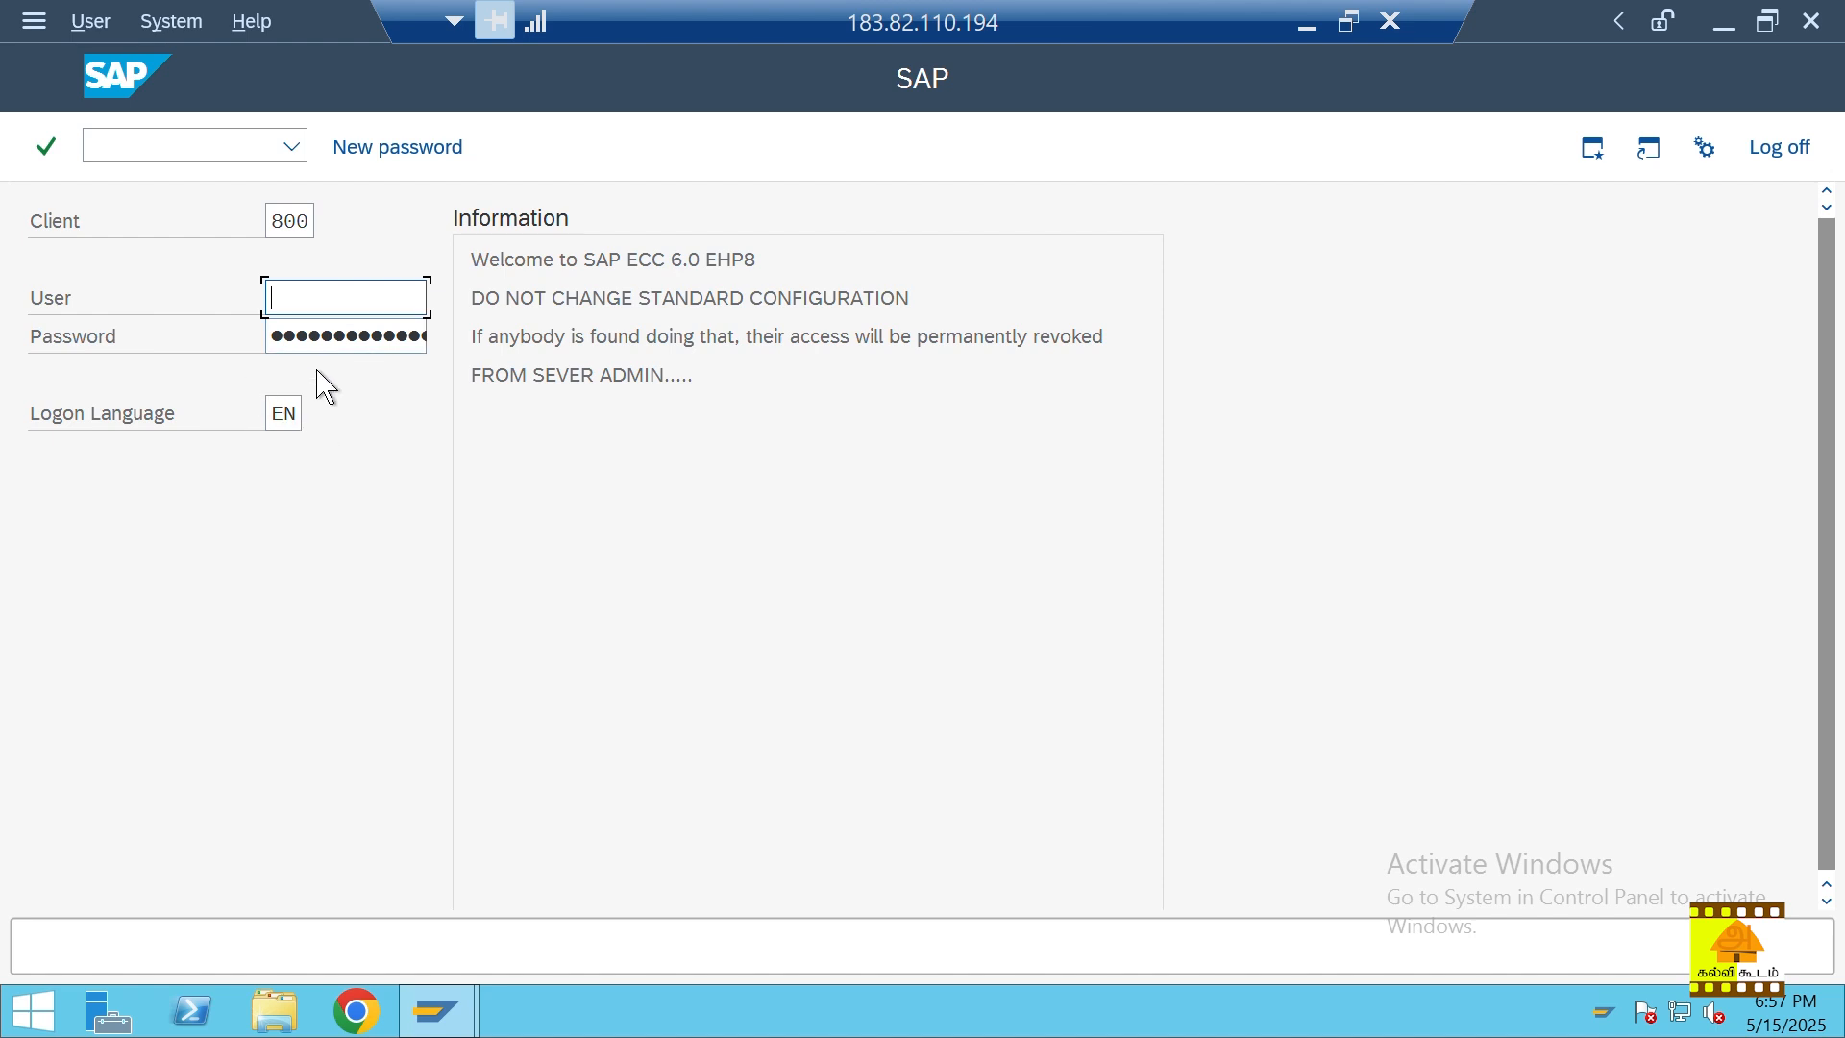
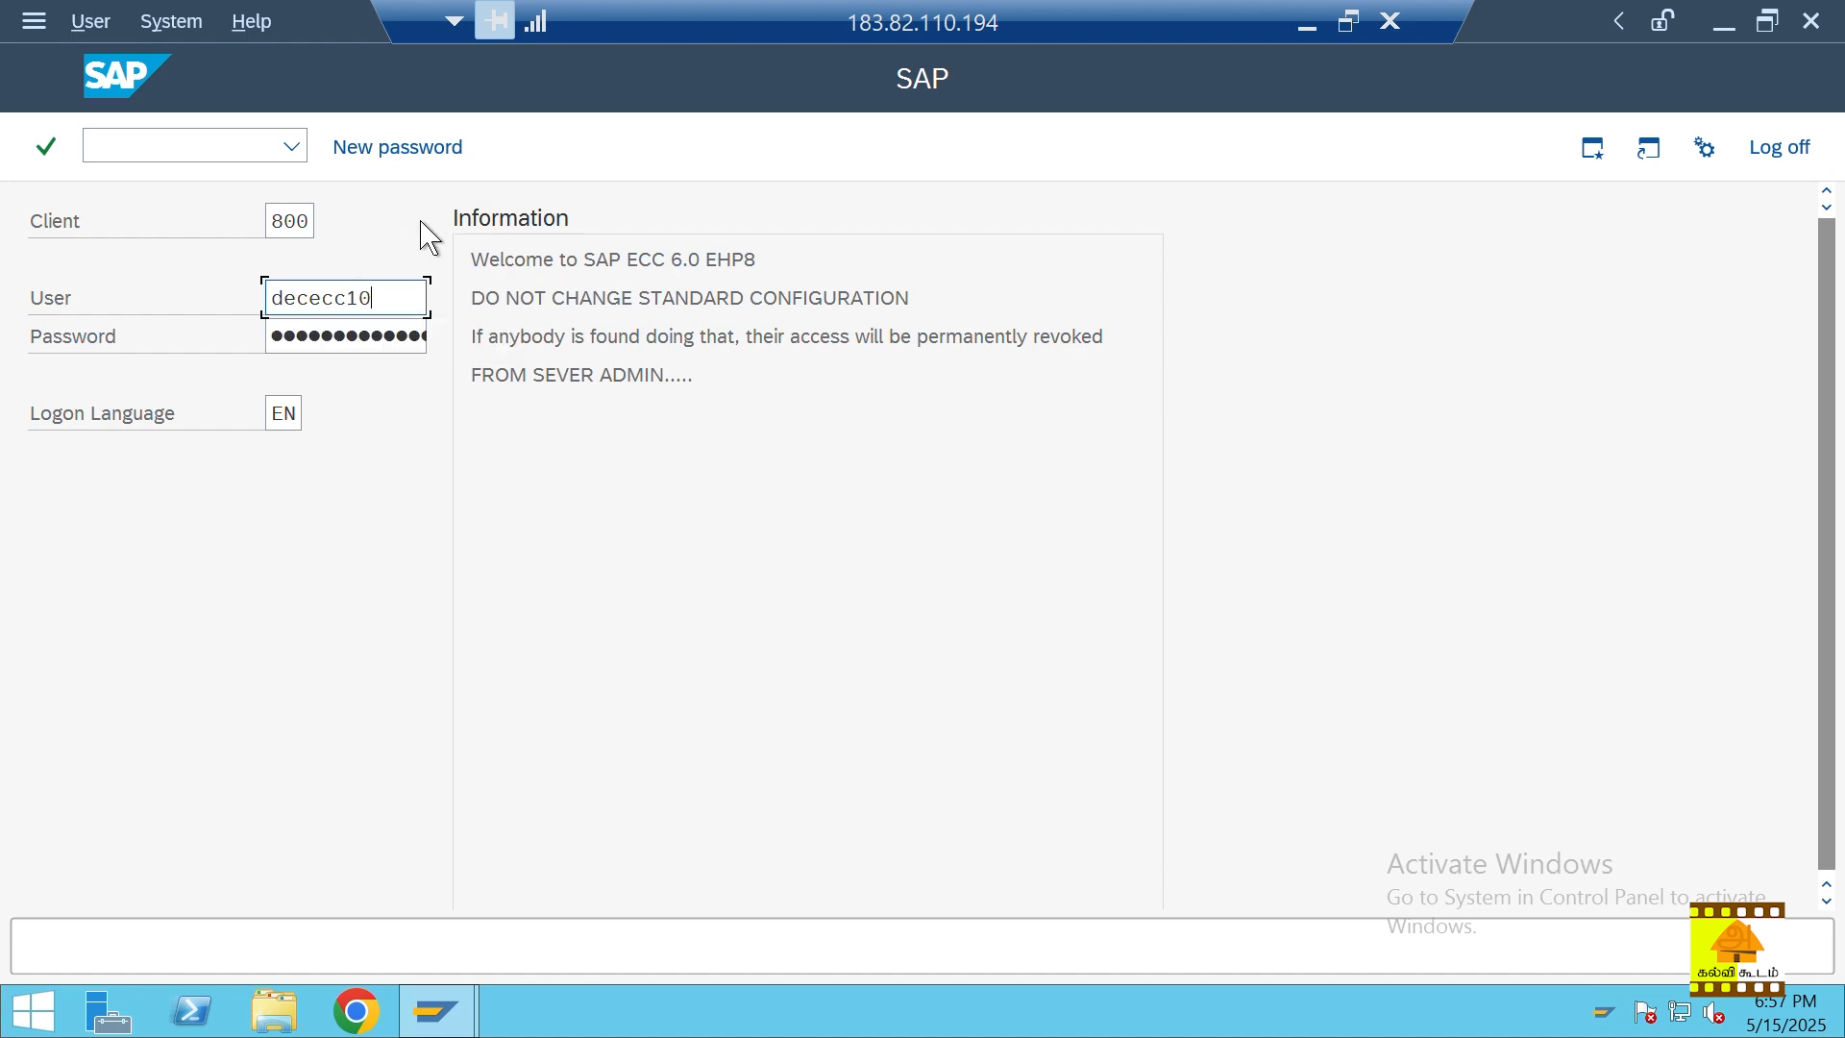
Step: Enter the user ID and password for client 800 and submit the logon
{"action": "left_click", "coordinate": [350, 336]}
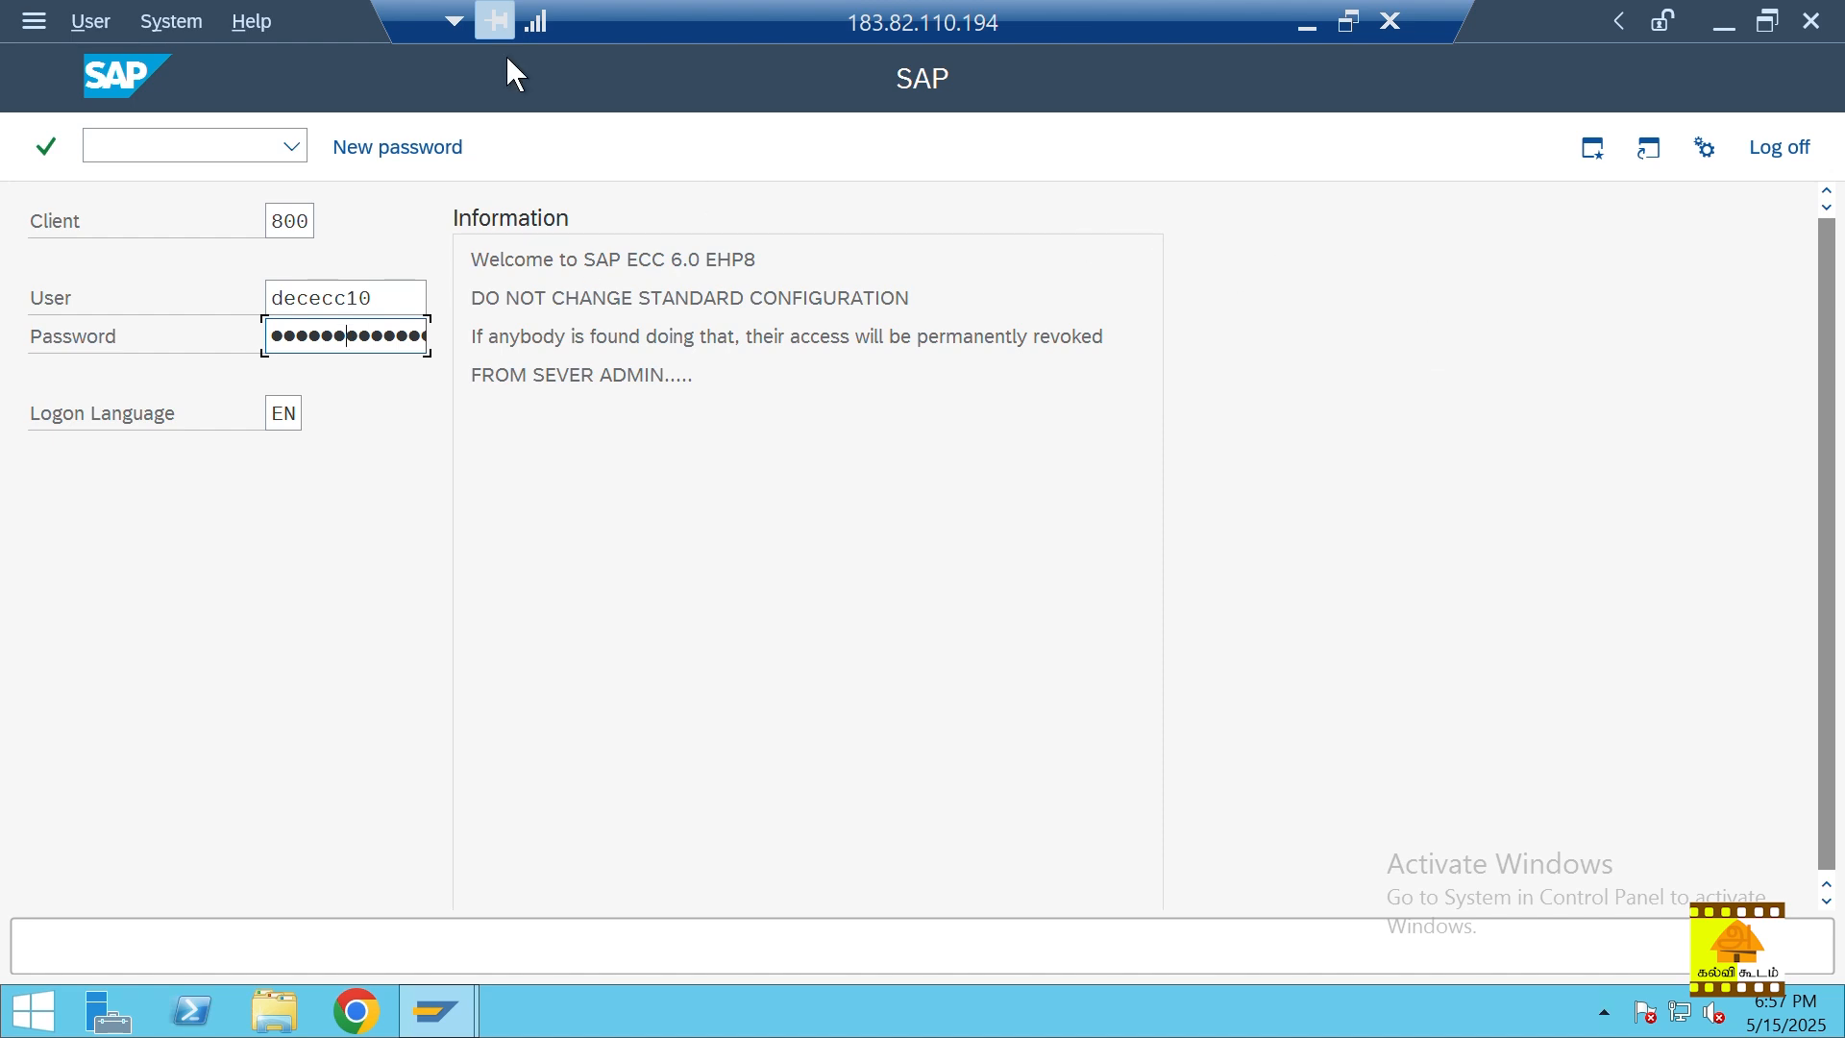
{"action": "left_click", "coordinate": [45, 151]}
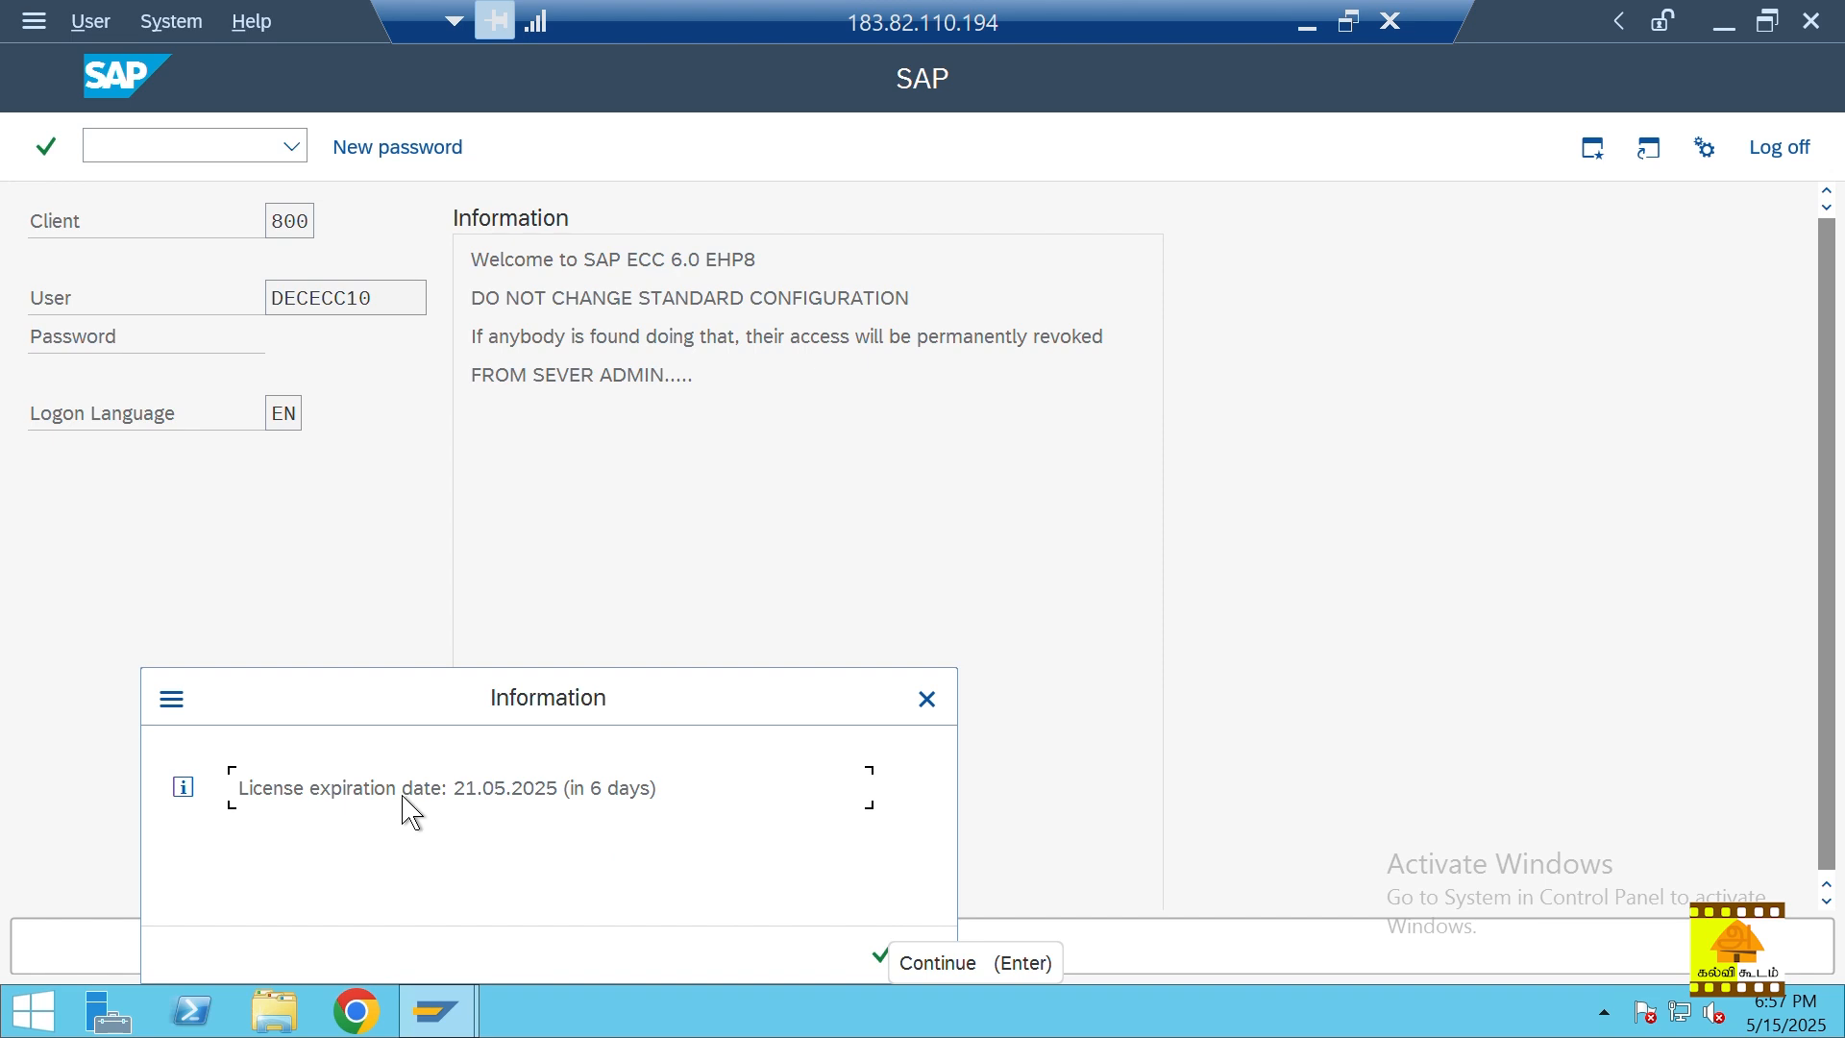
Step: Continue past the licence expiry notice for 21.05.2025
{"action": "left_click", "coordinate": [882, 954]}
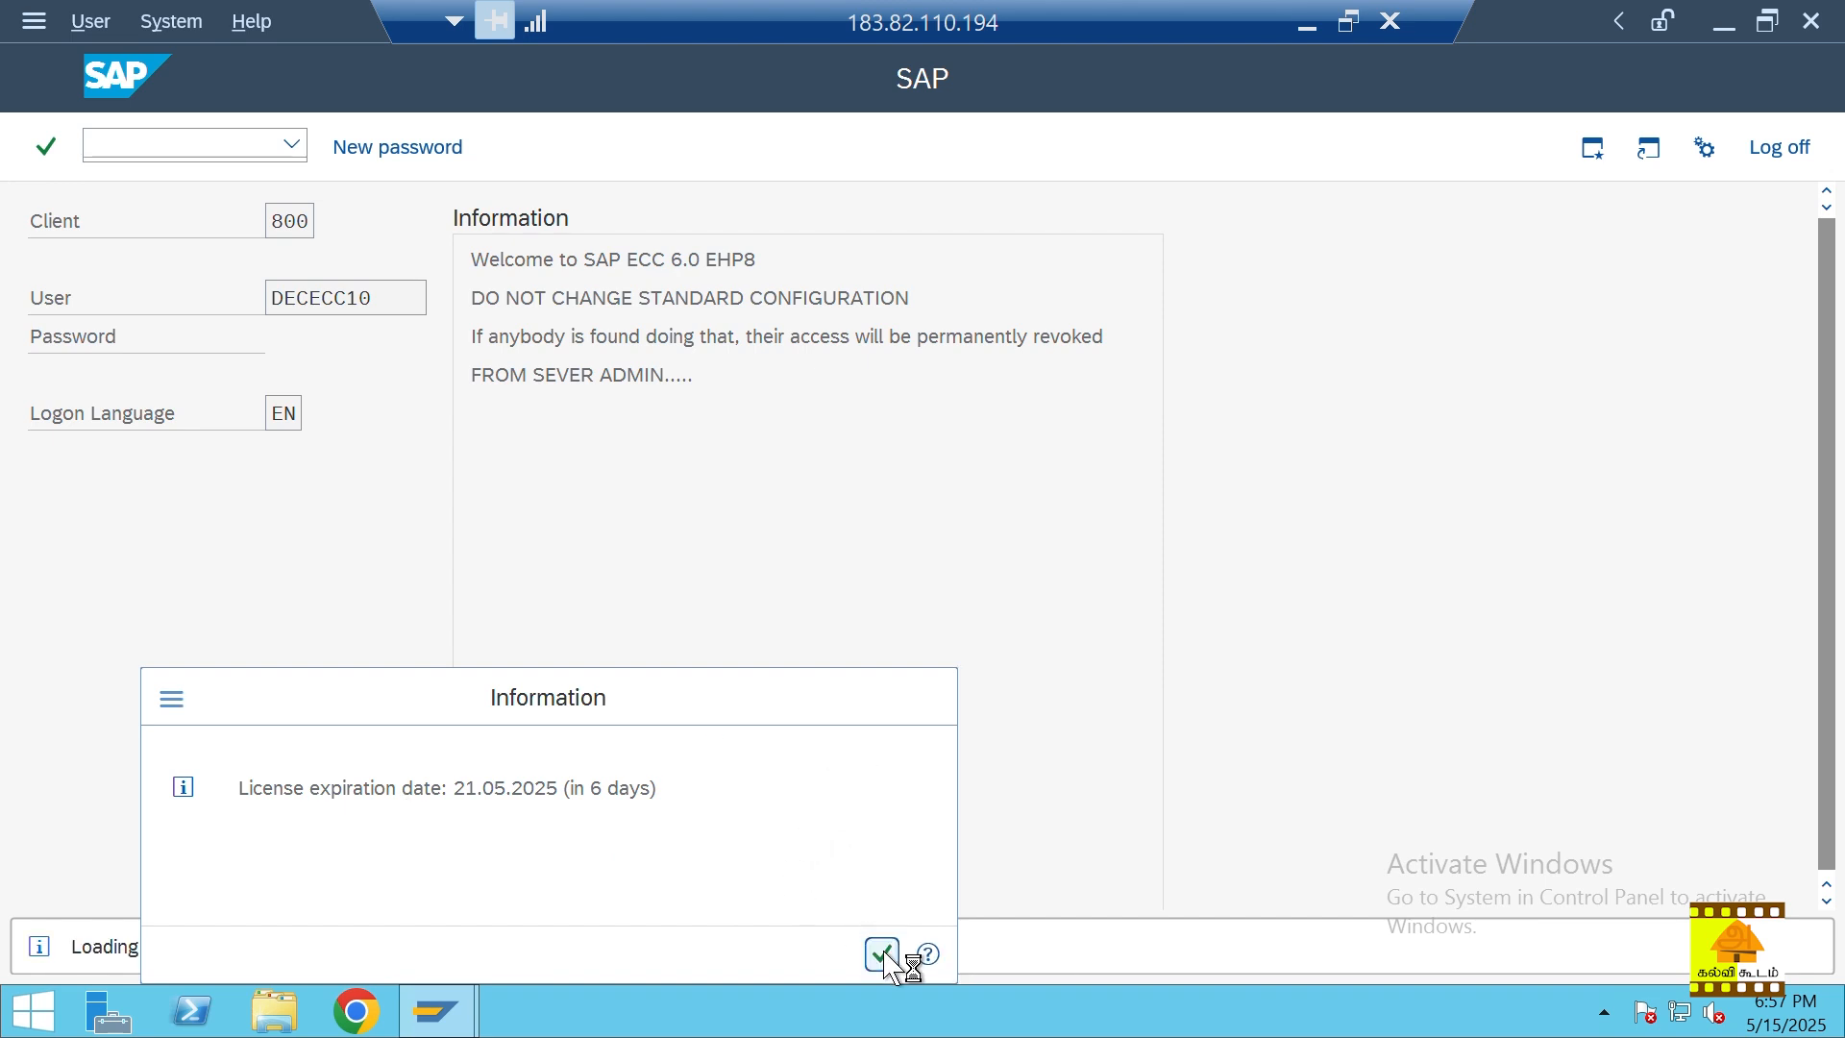